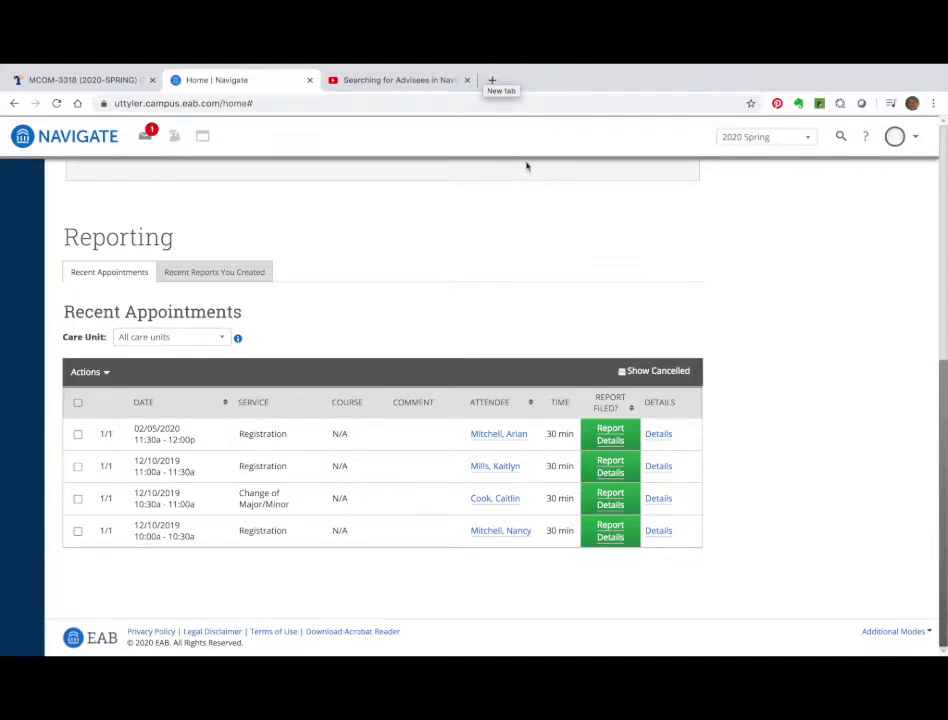
# Show My Availability and delete the first old availability slot.
pyautogui.scroll(1, 429, 234)
pyautogui.scroll(5, 429, 234)
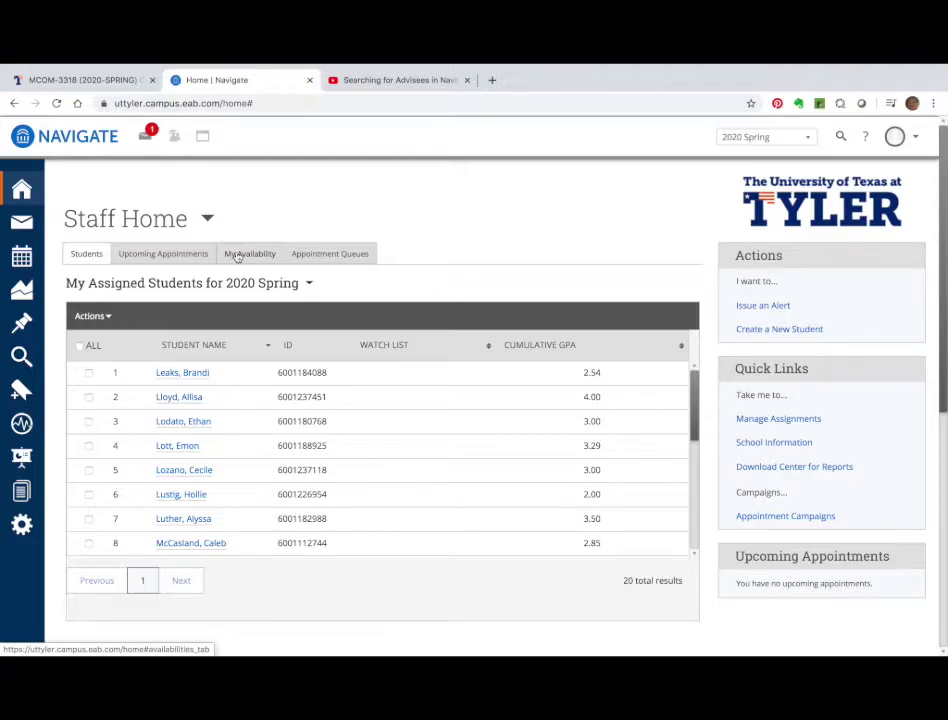
pyautogui.click(237, 256)
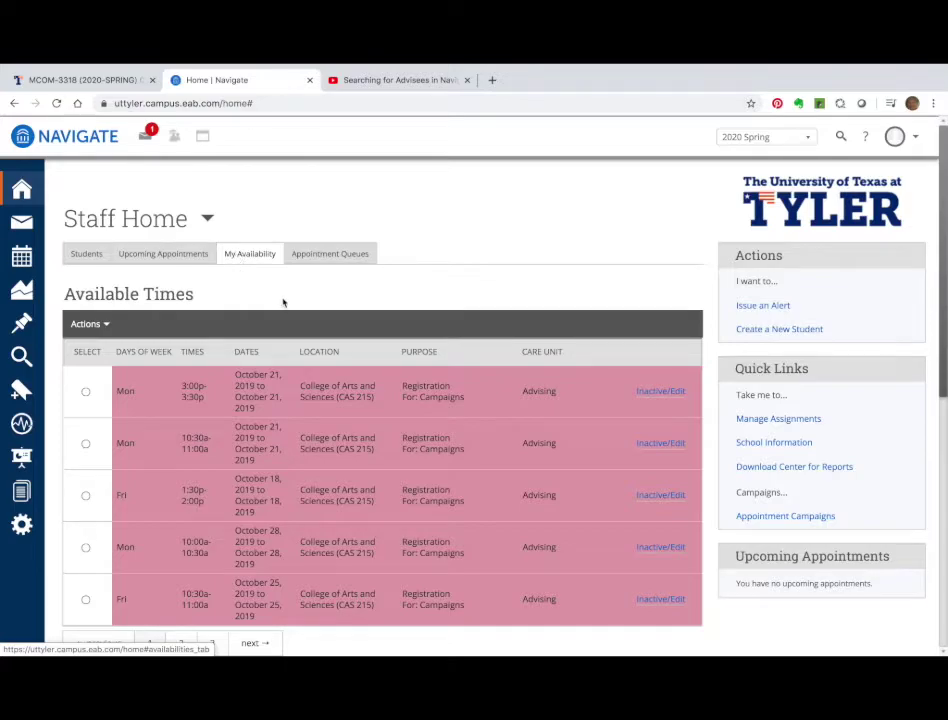
pyautogui.scroll(-1, 366, 357)
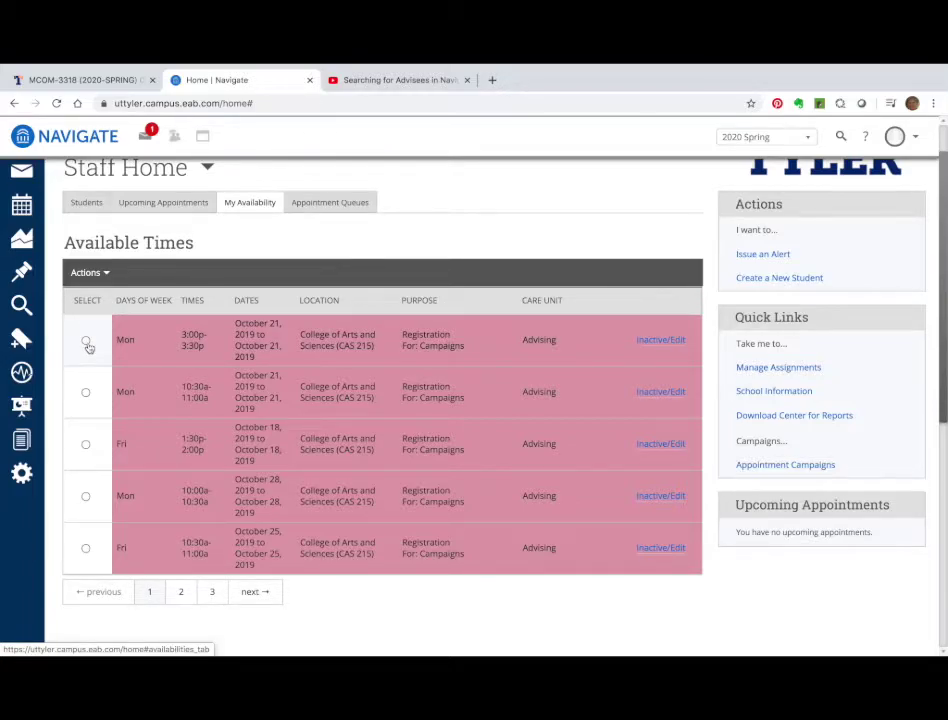
pyautogui.click(86, 342)
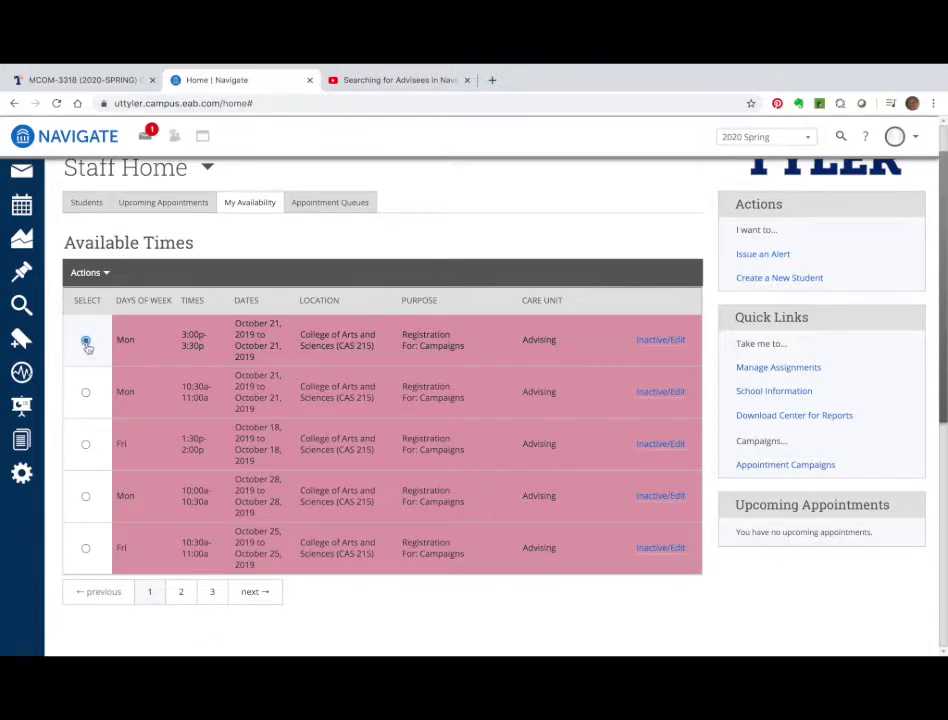
pyautogui.click(86, 393)
pyautogui.click(86, 342)
pyautogui.click(97, 276)
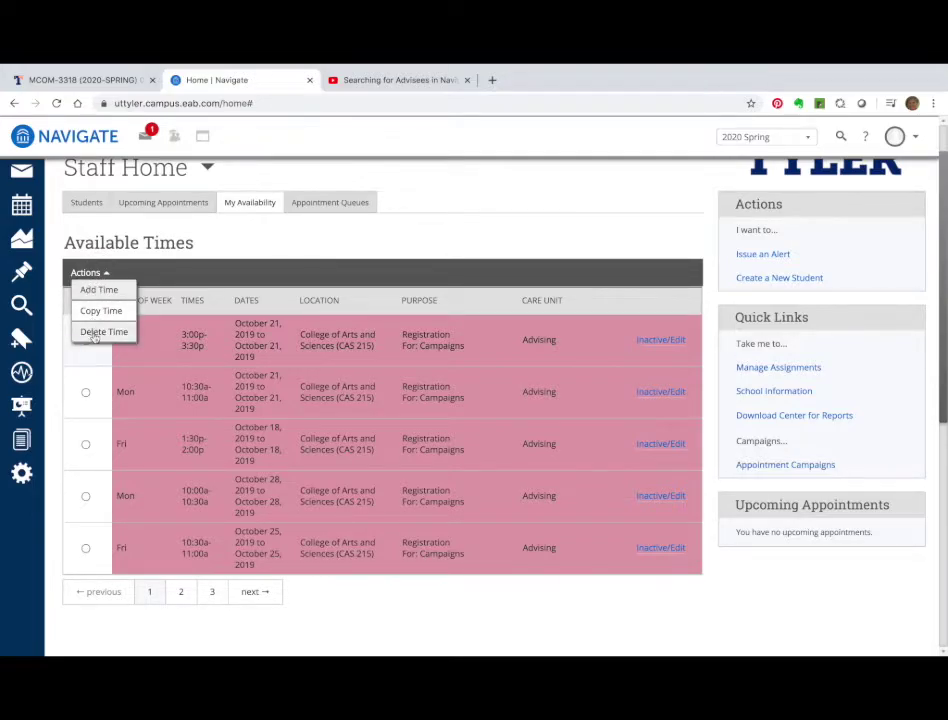
pyautogui.click(93, 334)
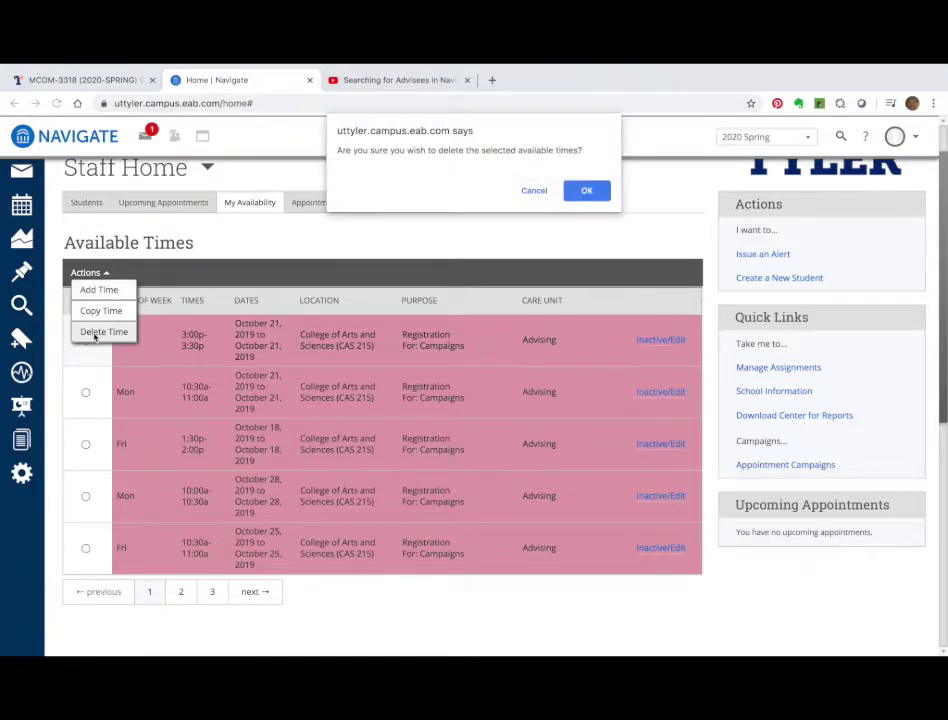
pyautogui.click(591, 192)
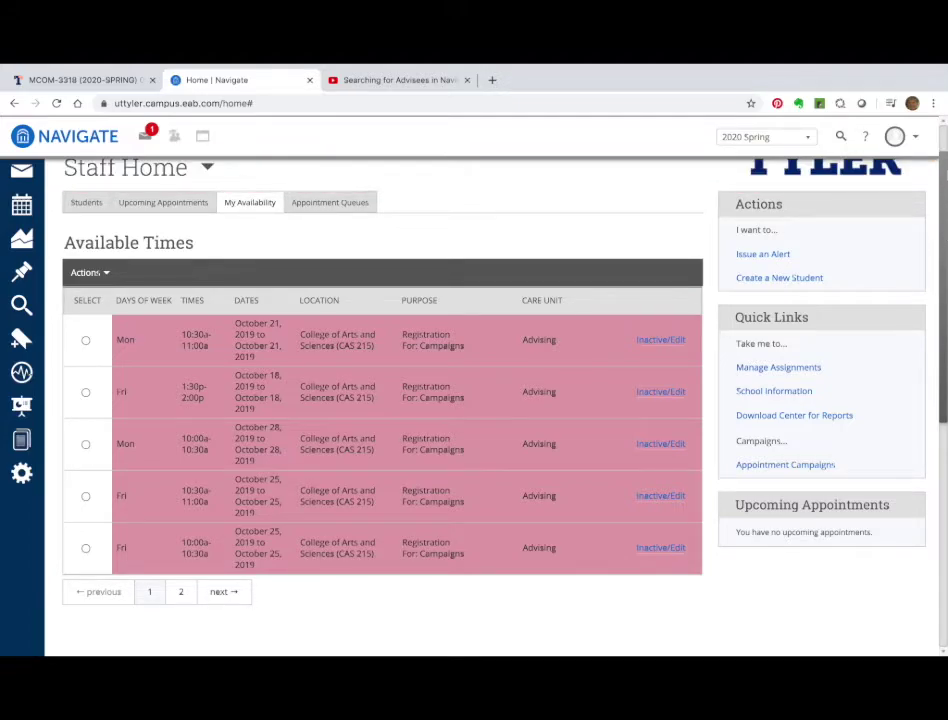
# Delete the remaining Wednesday availability slot and dismiss the deletion notice.
pyautogui.click(85, 340)
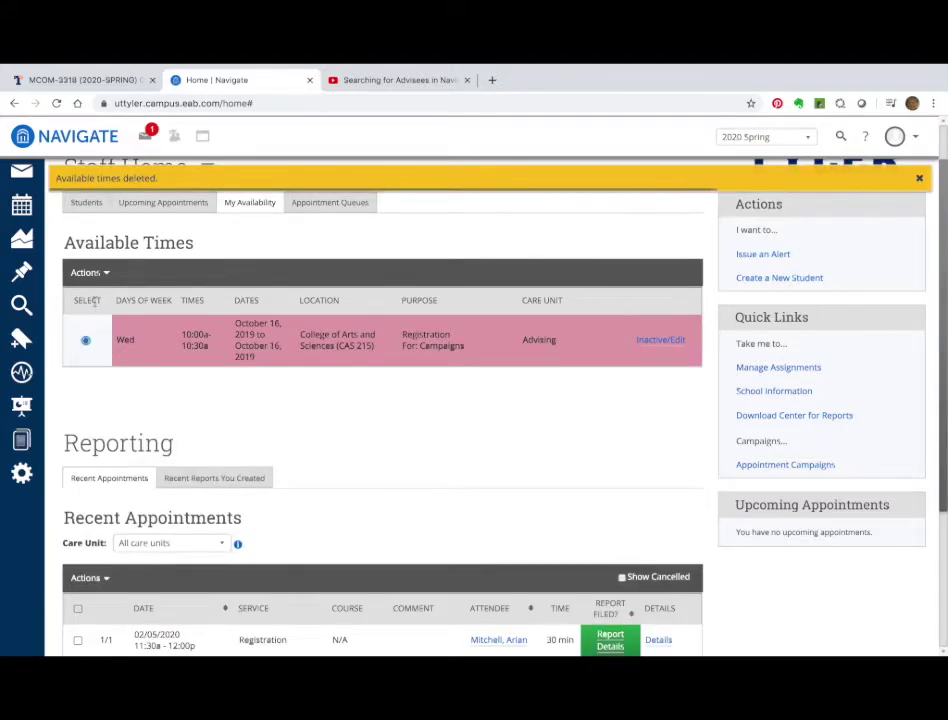
pyautogui.click(87, 273)
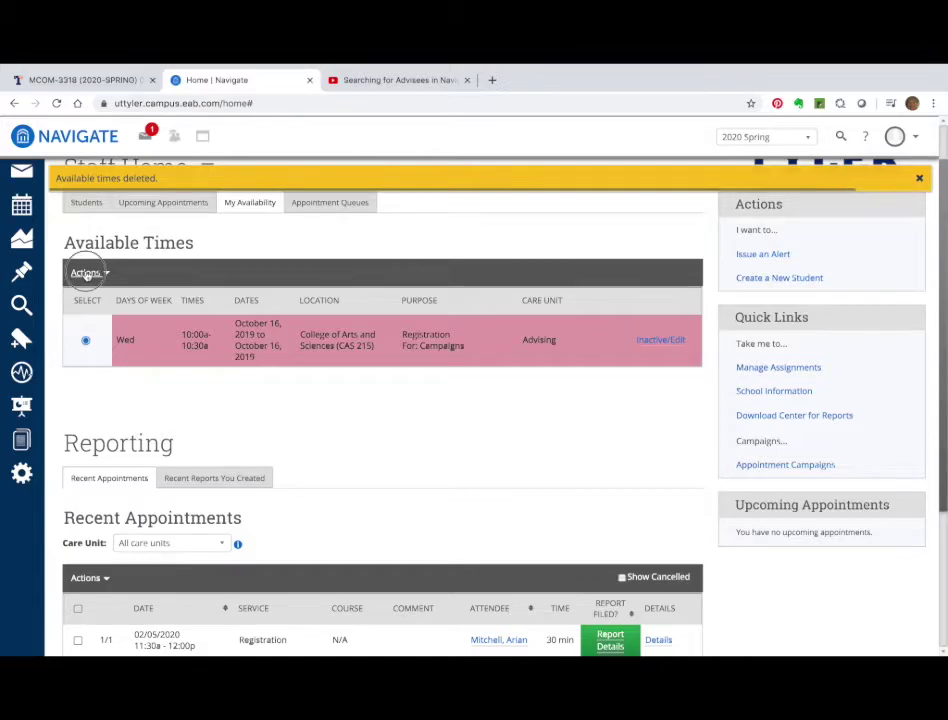
pyautogui.click(94, 332)
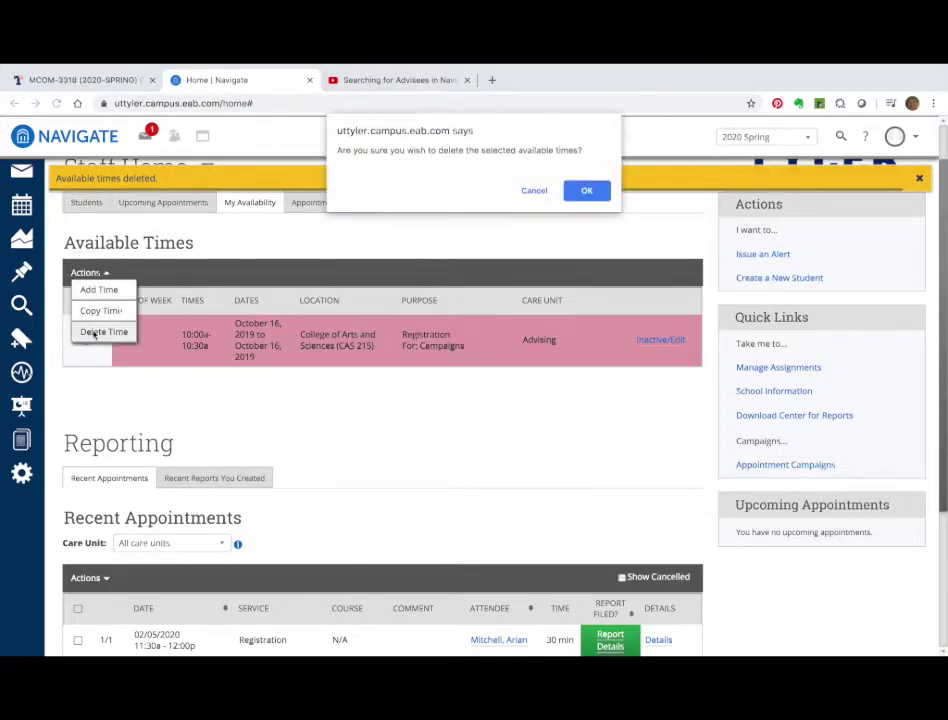
pyautogui.click(595, 193)
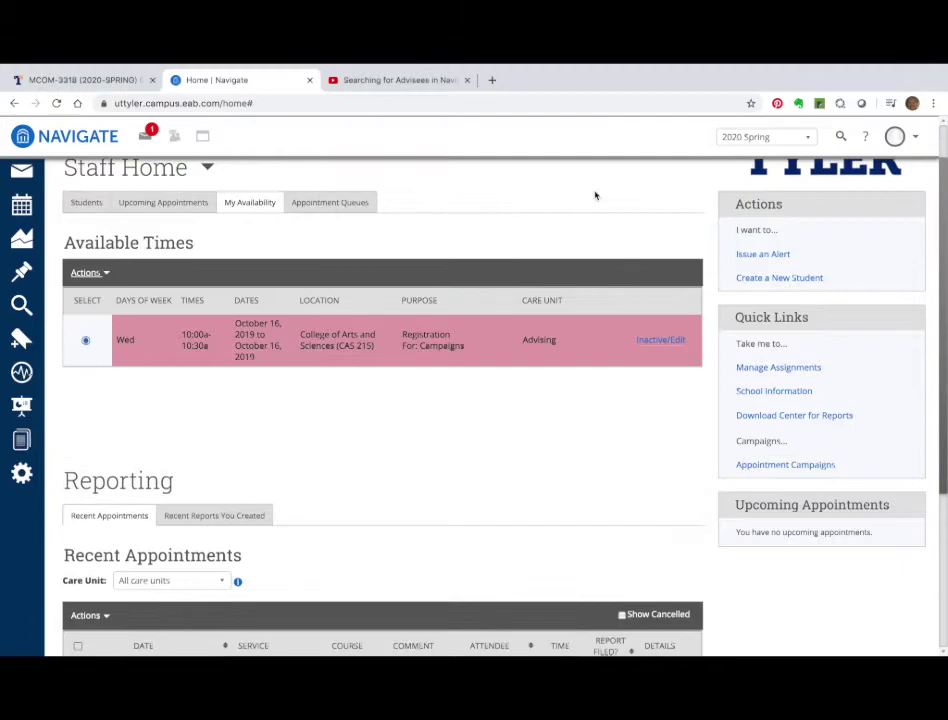
pyautogui.click(917, 178)
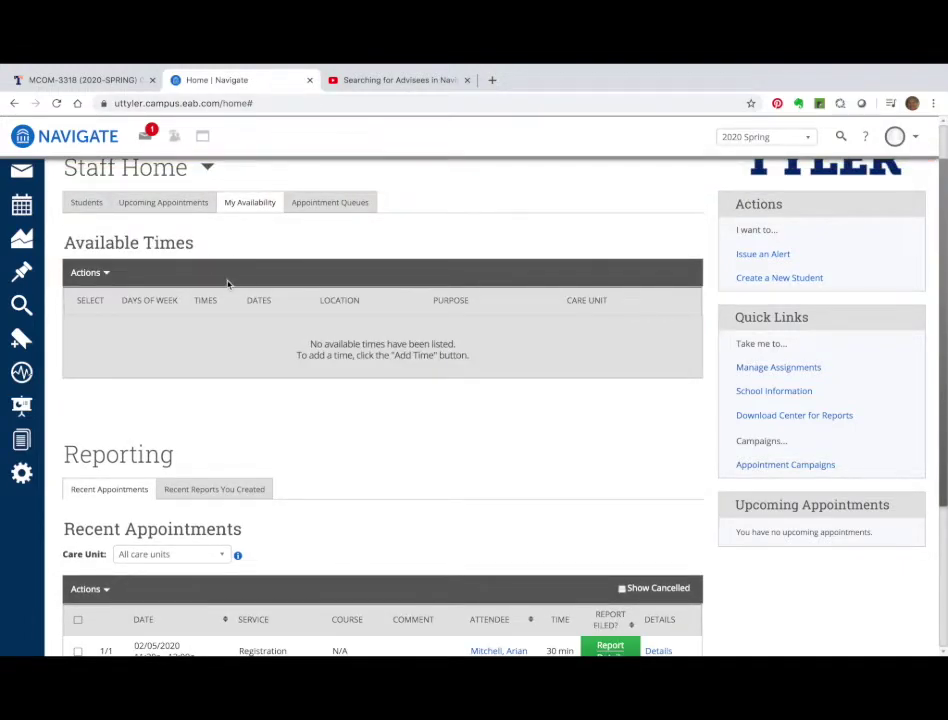
# Add a new Monday time running from 10:00am to 10:30am, replacing the 5:00pm end.
pyautogui.click(88, 273)
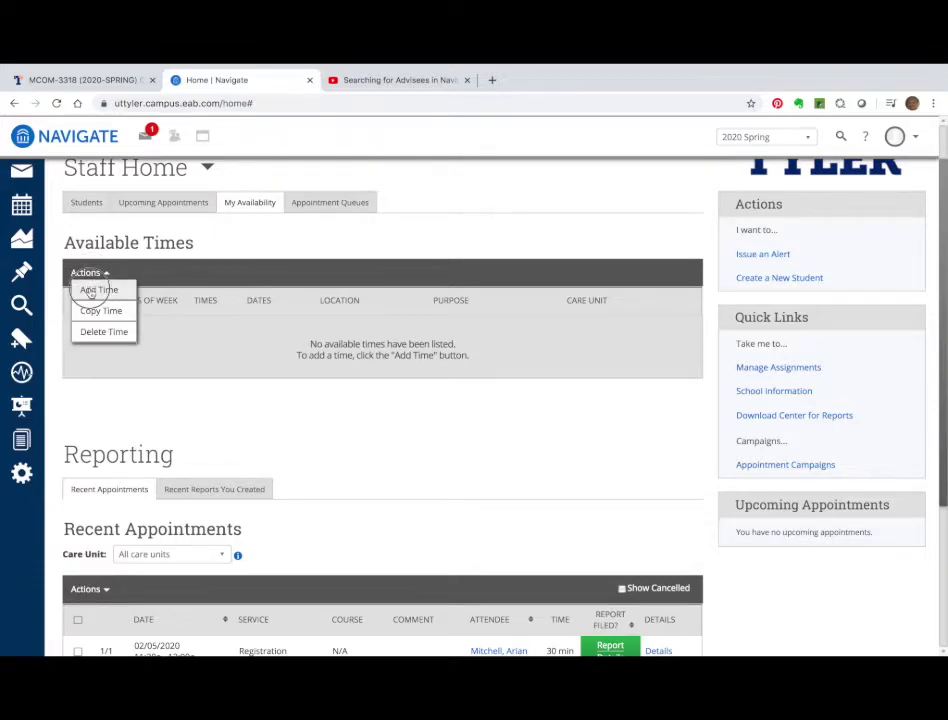
pyautogui.click(95, 289)
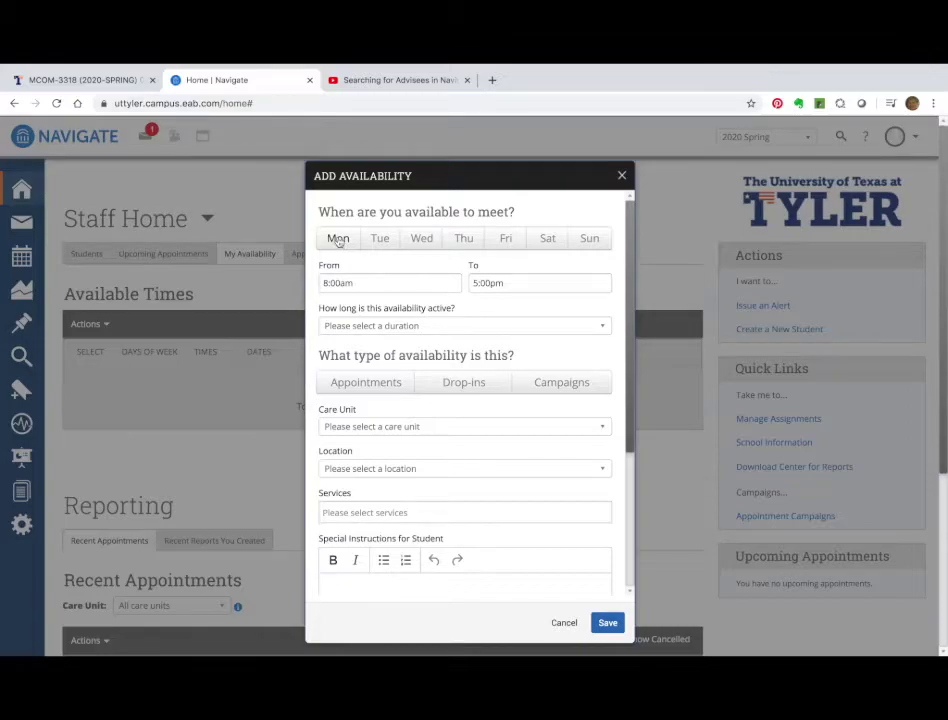
pyautogui.click(340, 242)
pyautogui.click(361, 282)
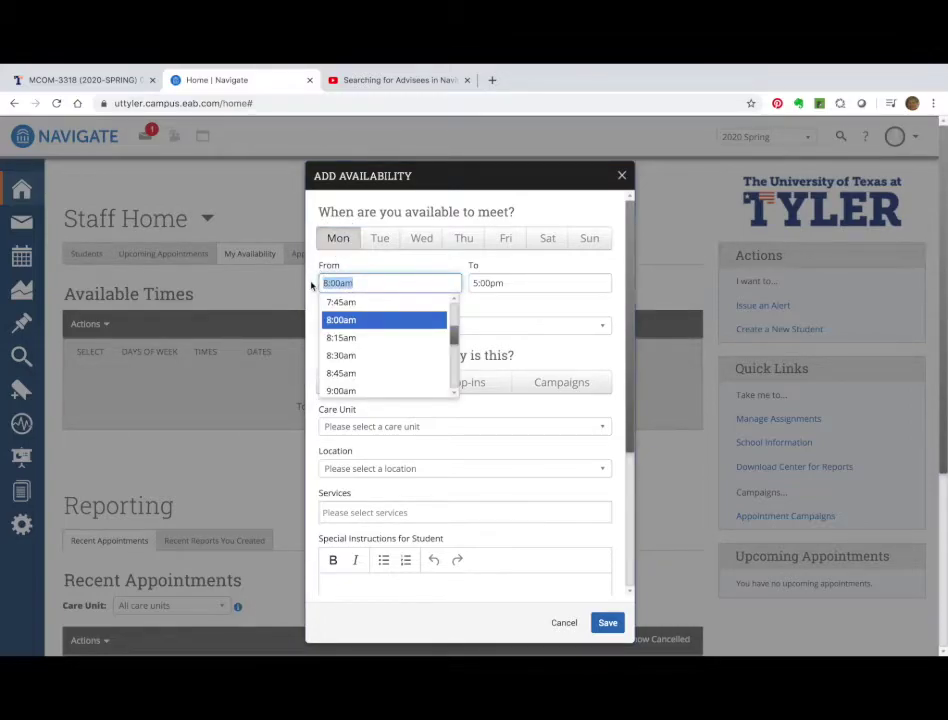
pyautogui.write('10')
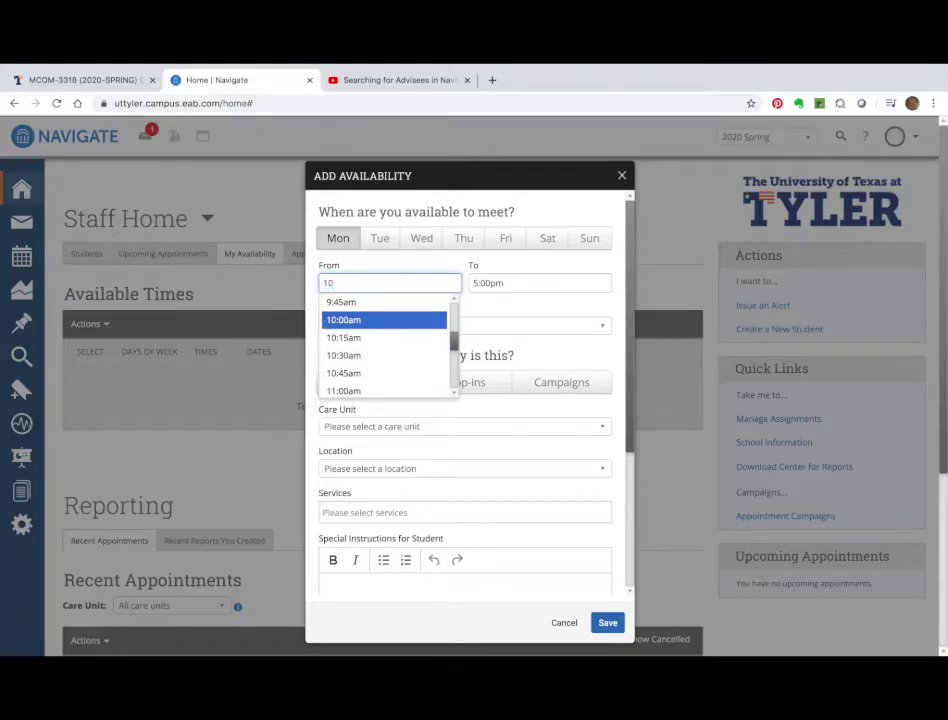
pyautogui.click(337, 322)
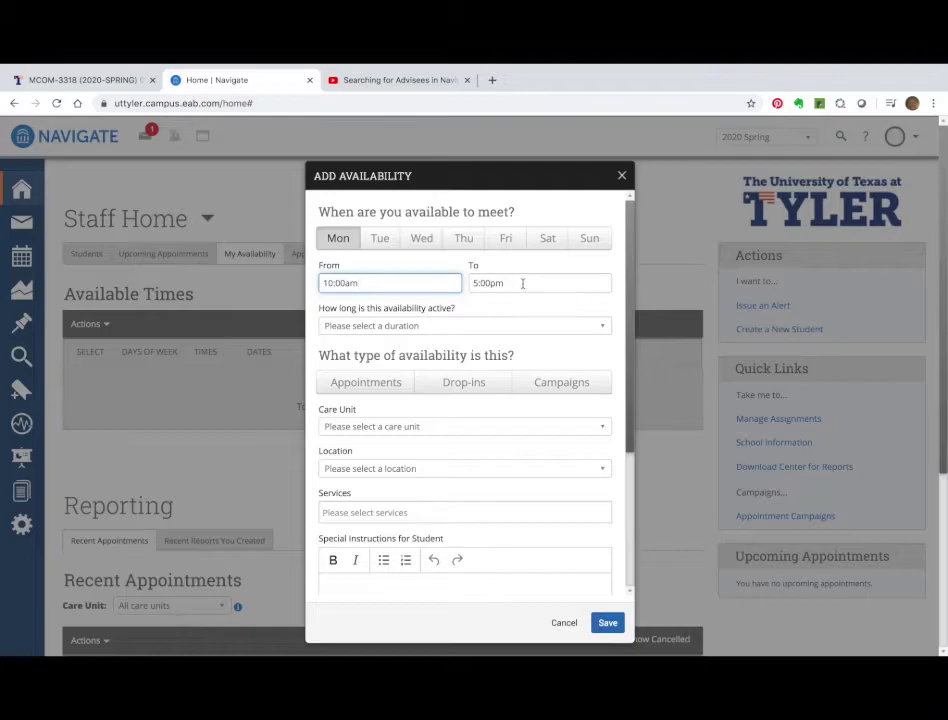
pyautogui.click(515, 283)
pyautogui.moveTo(515, 283); pyautogui.dragTo(467, 284)
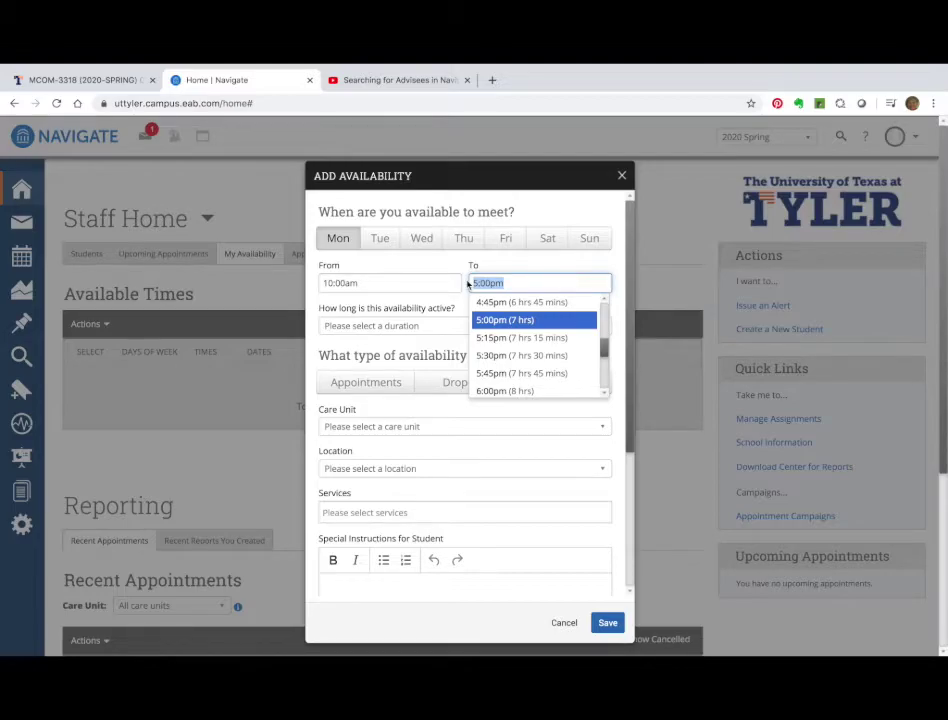
pyautogui.write('10:')
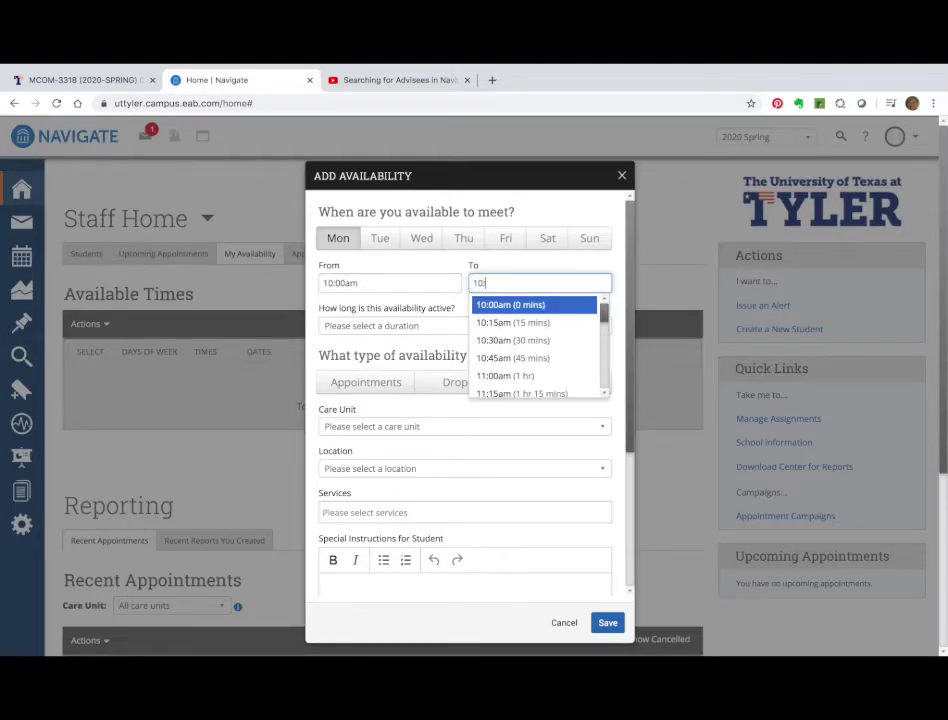
pyautogui.write('30')
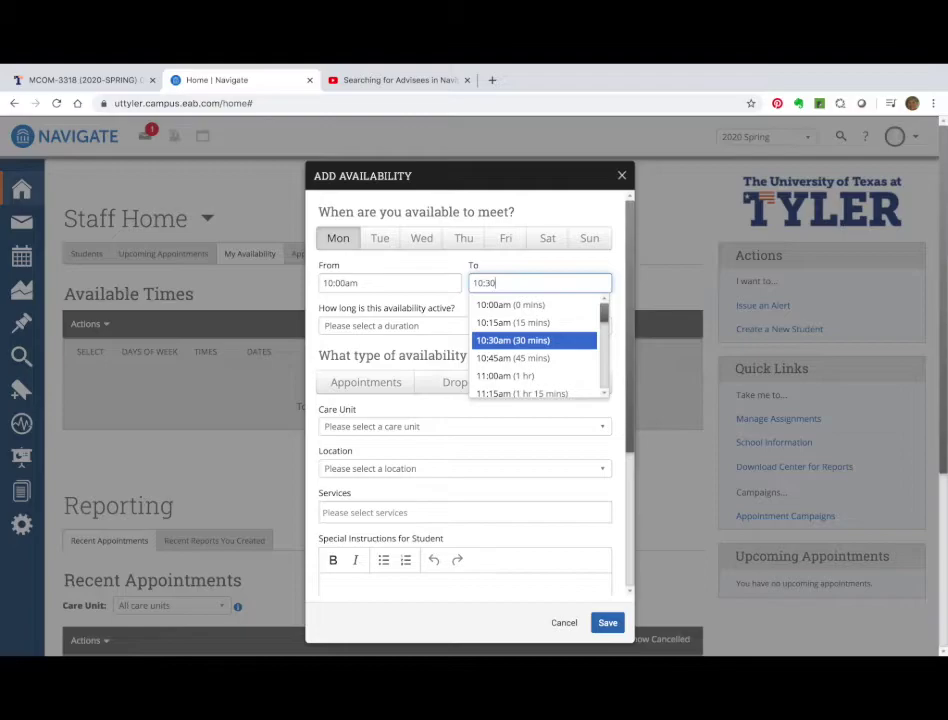
pyautogui.write('am')
pyautogui.click(487, 342)
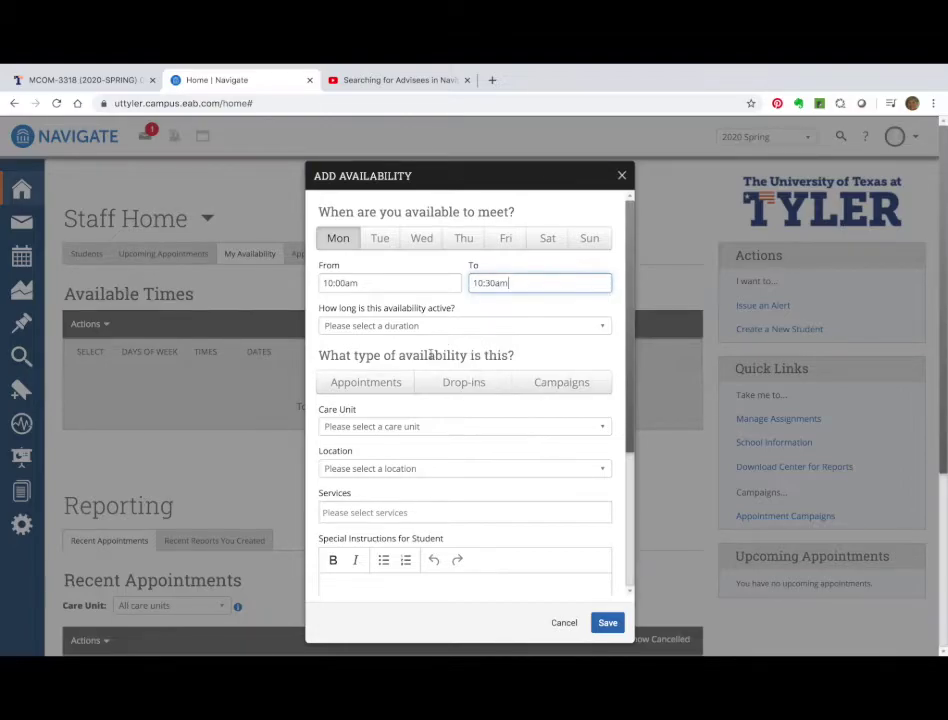
# Set the duration to A Range of Dates, starting March 16, 2020 and ending March 30, 2020.
pyautogui.click(402, 326)
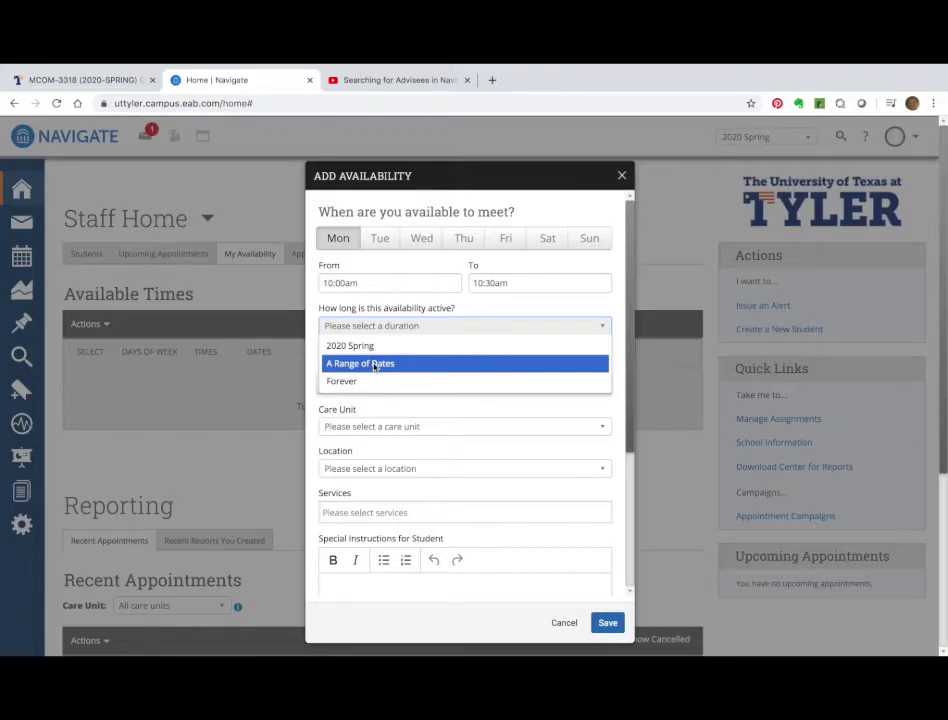
pyautogui.click(374, 364)
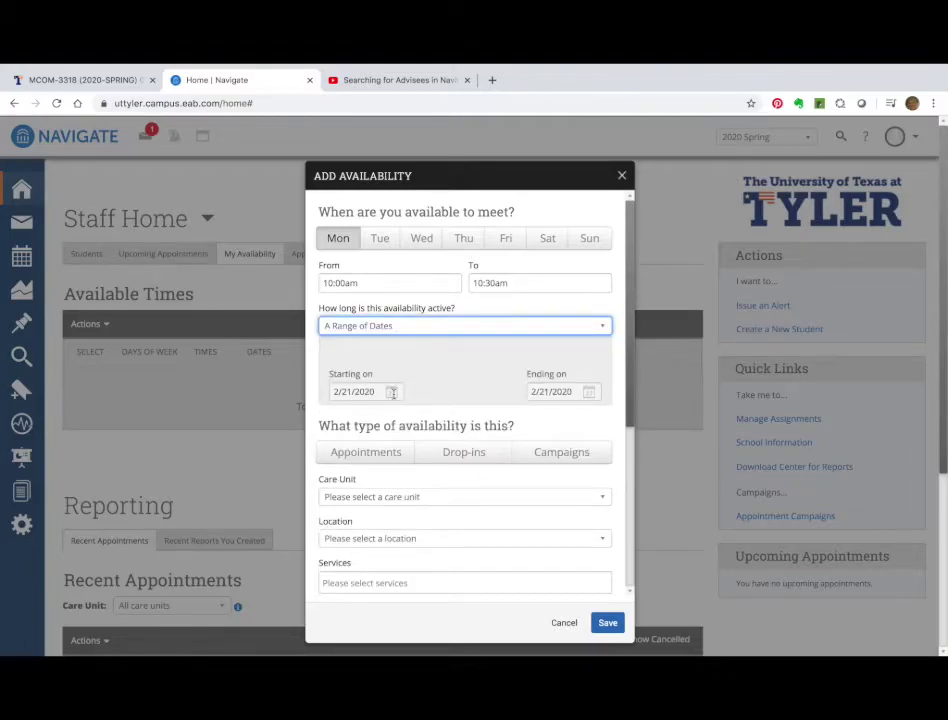
pyautogui.click(392, 393)
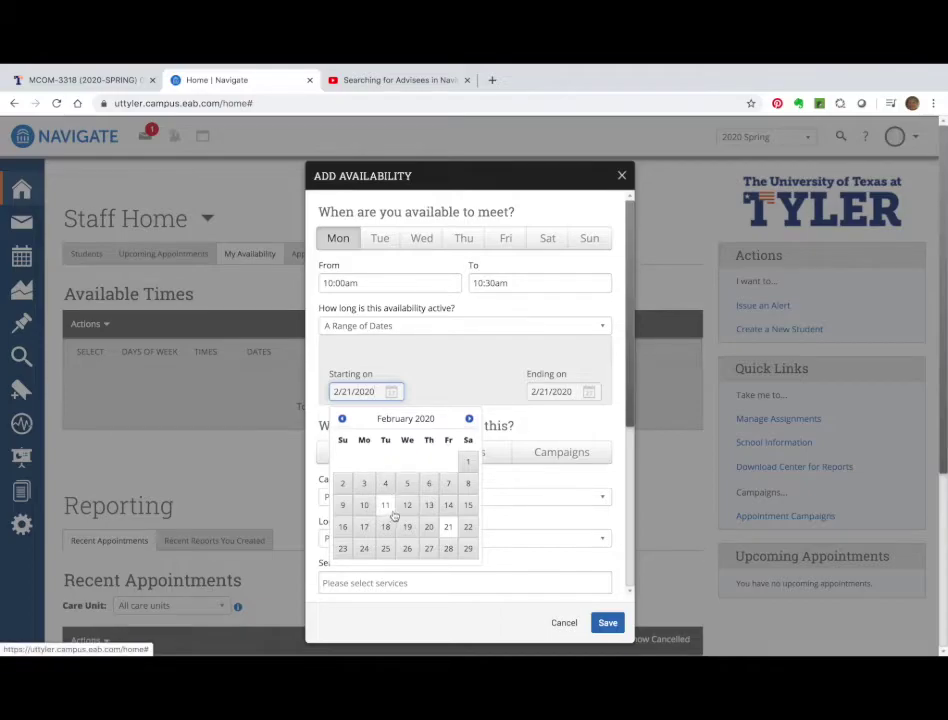
pyautogui.click(469, 418)
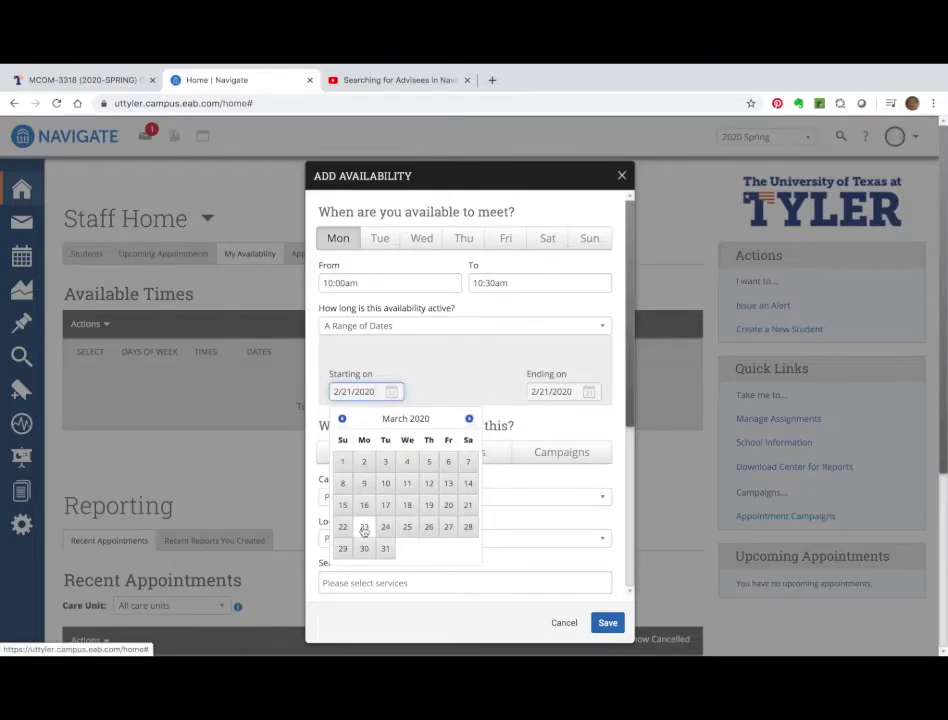
pyautogui.click(364, 506)
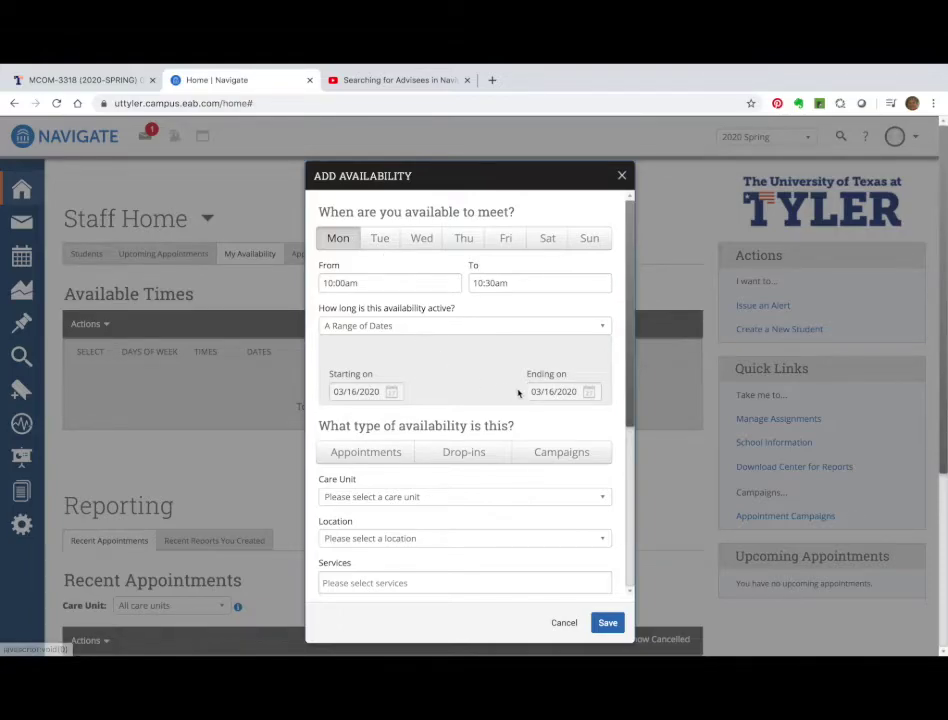
pyautogui.click(589, 391)
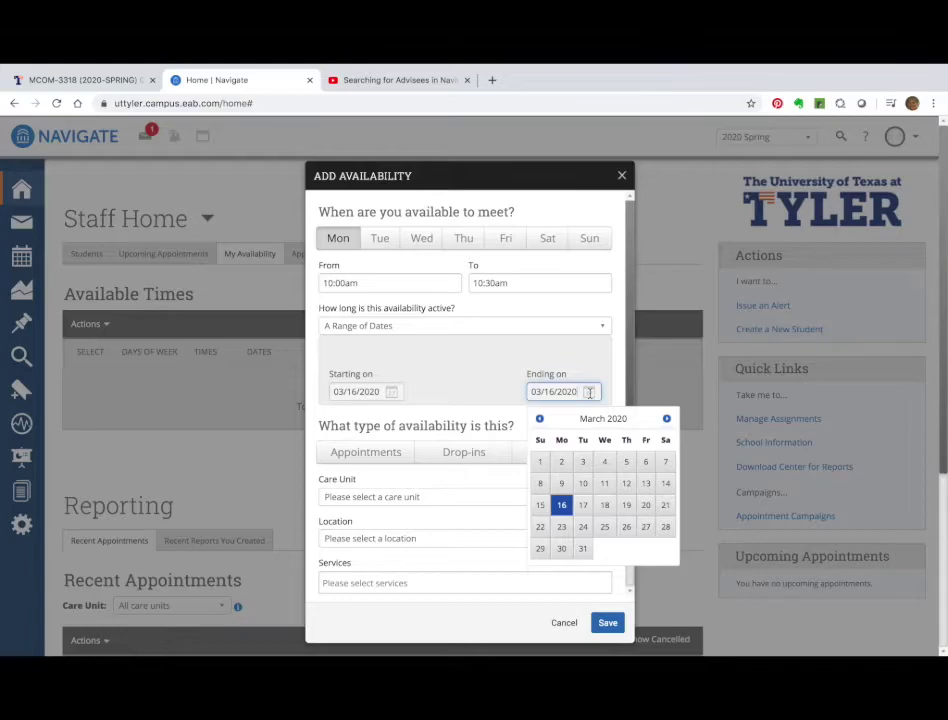
pyautogui.click(561, 551)
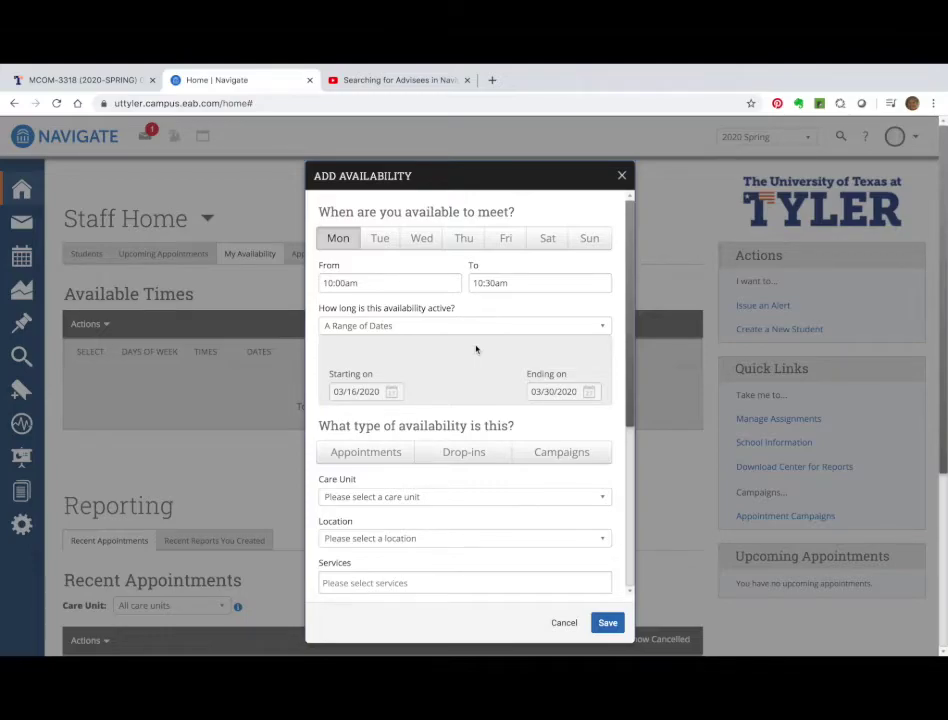
# Mark the availability for Campaigns with Advising as the care unit.
pyautogui.scroll(-1, 474, 355)
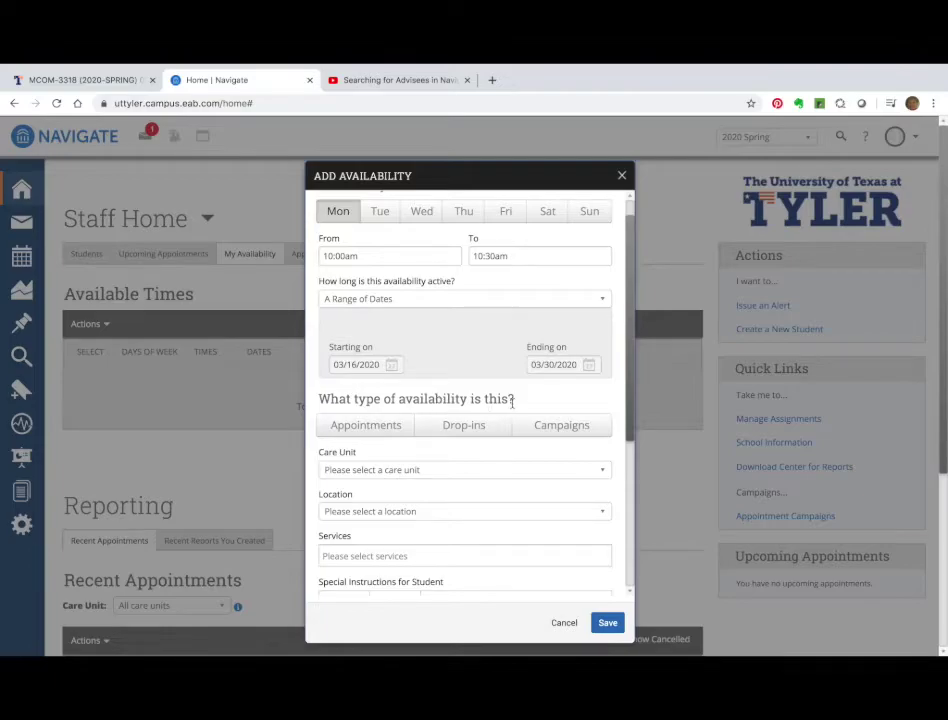
pyautogui.click(572, 428)
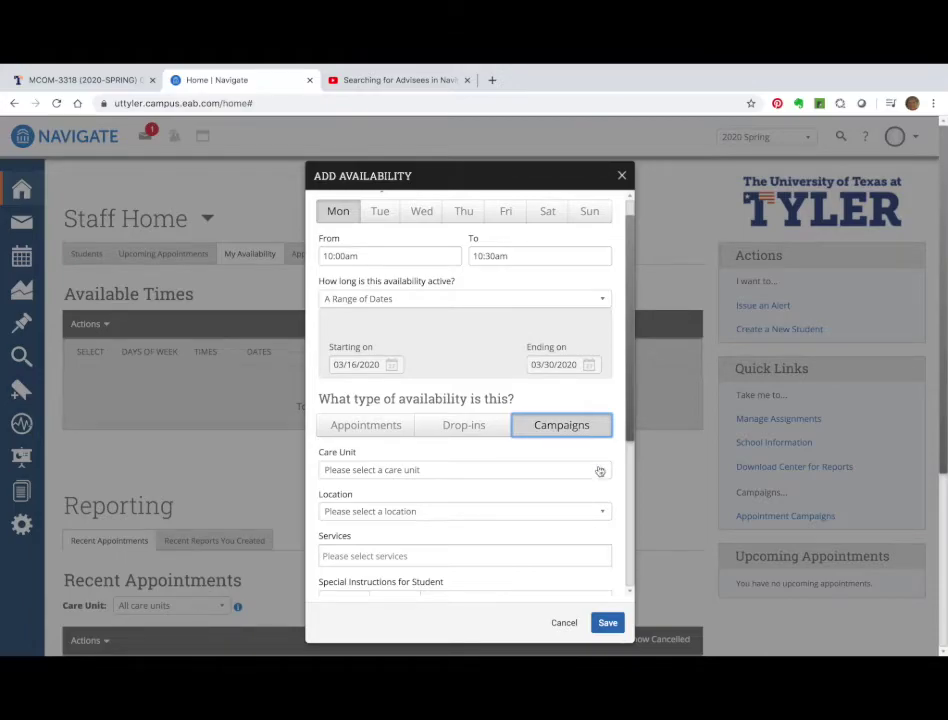
pyautogui.click(600, 471)
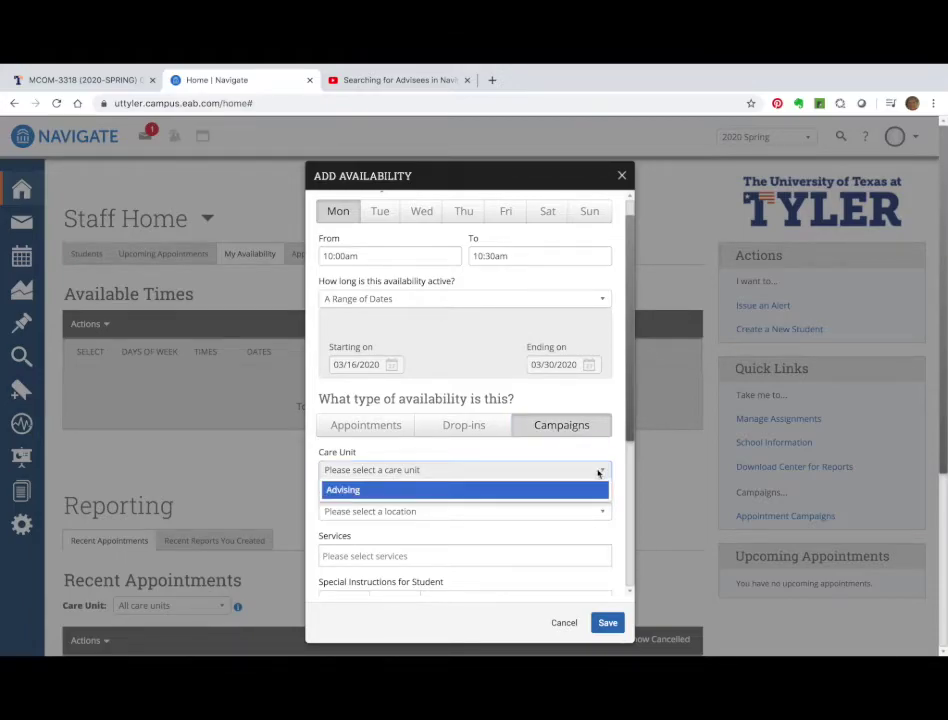
pyautogui.click(527, 488)
# Set location to College of Arts and Sciences (CAS 215) and add the Registration service.
pyautogui.click(581, 513)
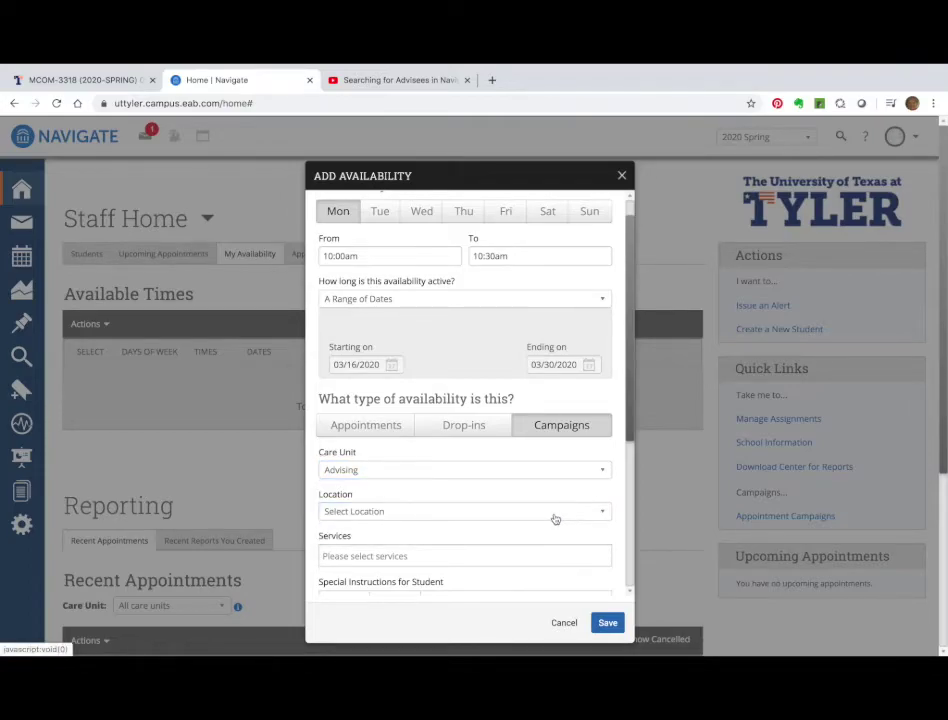
pyautogui.click(556, 516)
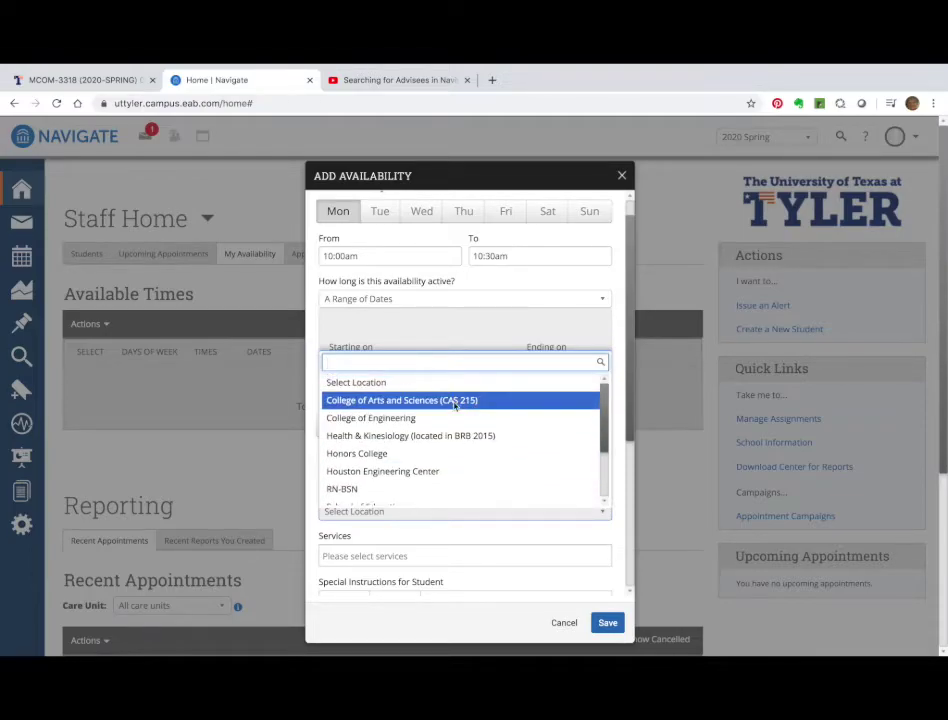
pyautogui.click(455, 400)
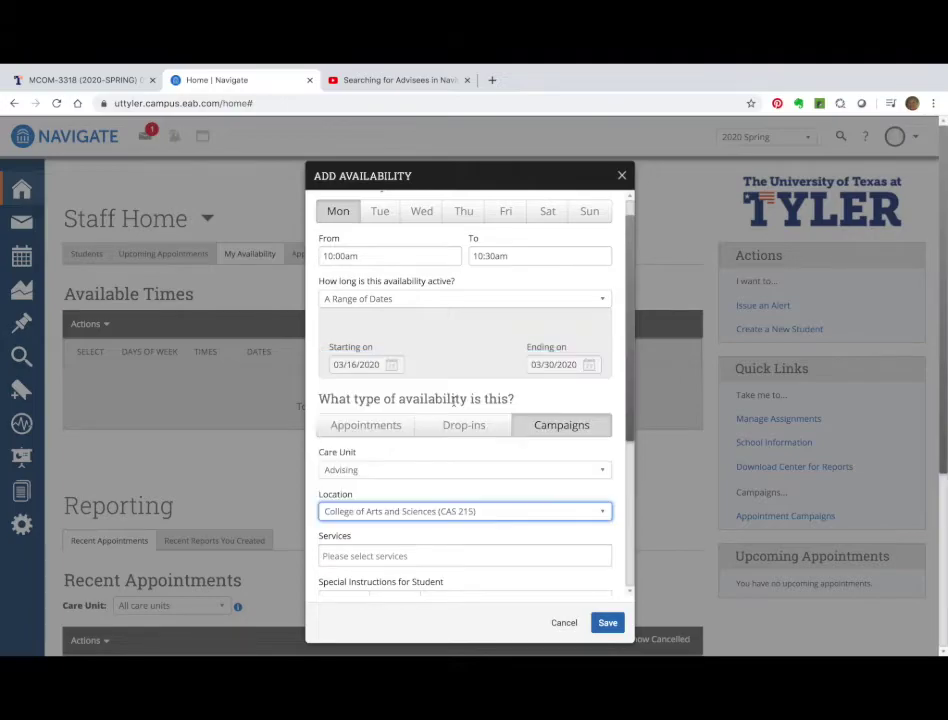
pyautogui.scroll(-1, 554, 549)
pyautogui.click(548, 527)
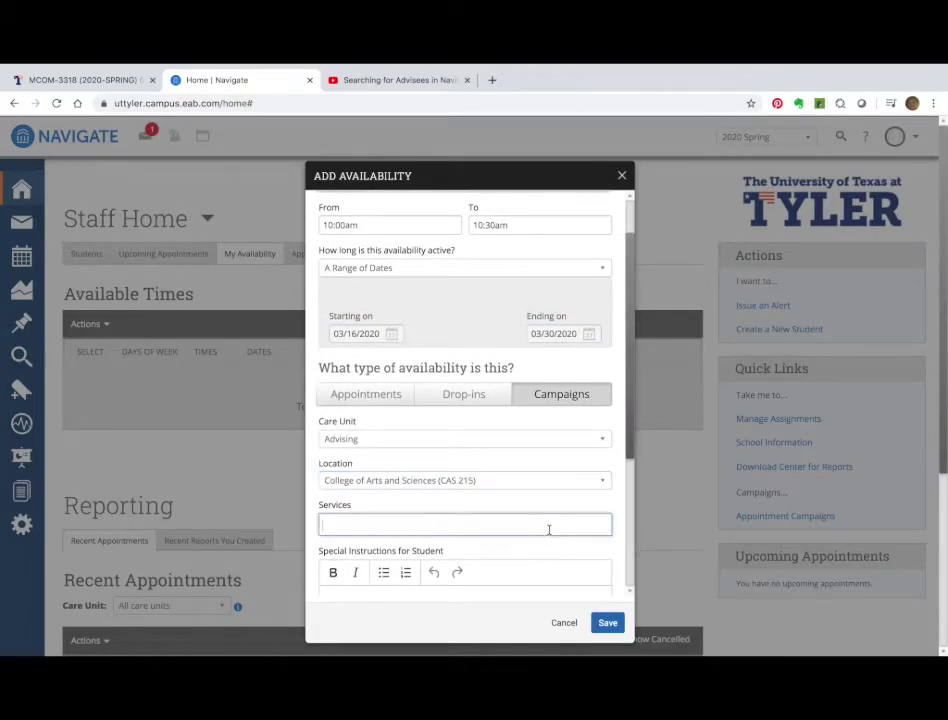
pyautogui.scroll(-1, 525, 514)
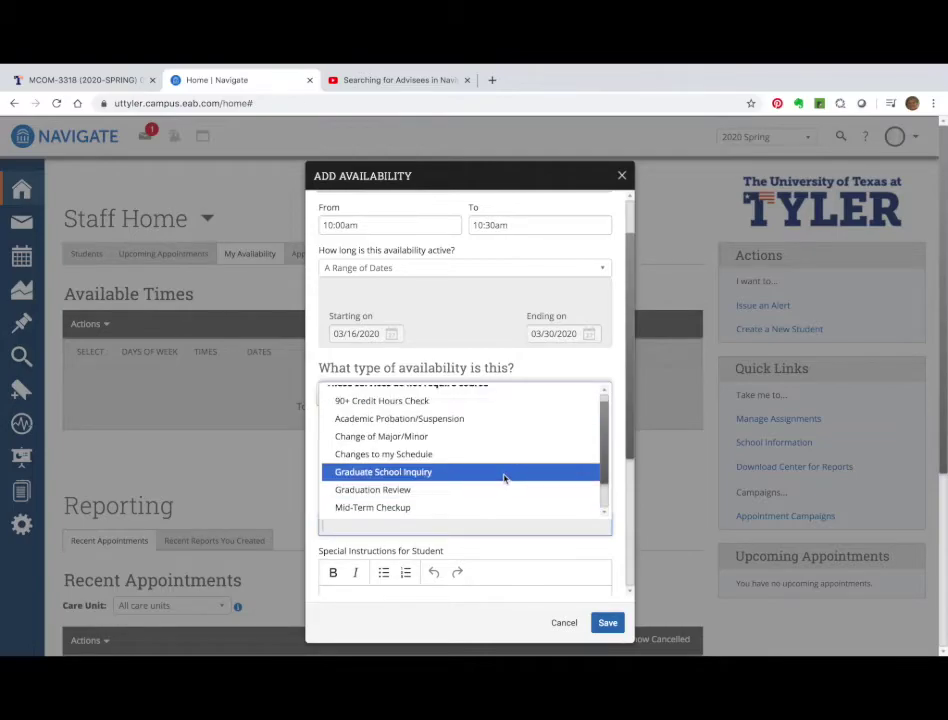
pyautogui.scroll(-3, 504, 479)
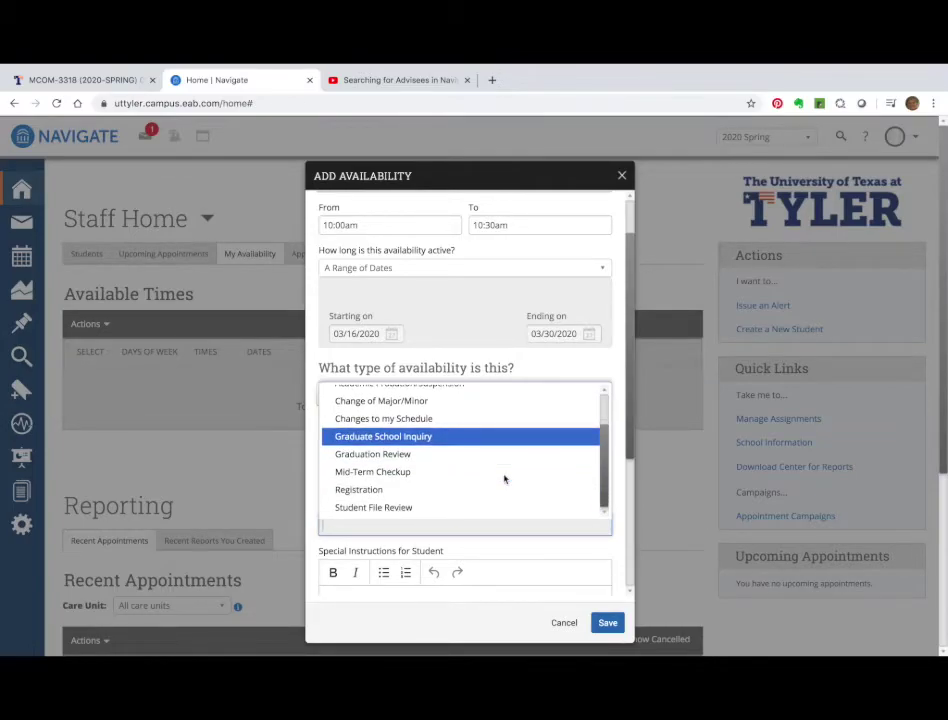
pyautogui.click(503, 490)
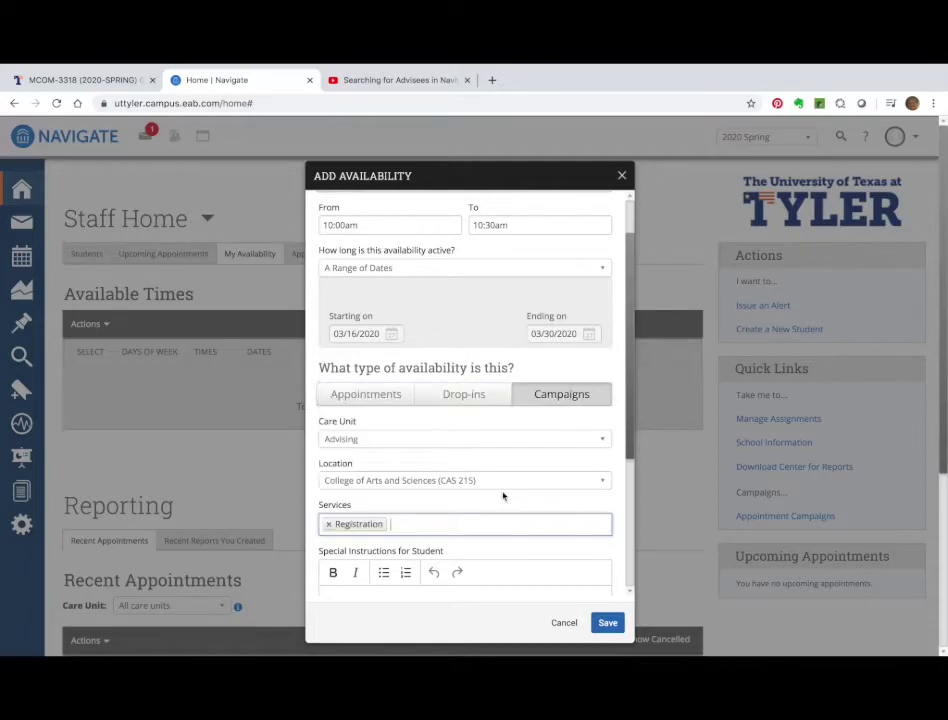
pyautogui.scroll(-2, 447, 571)
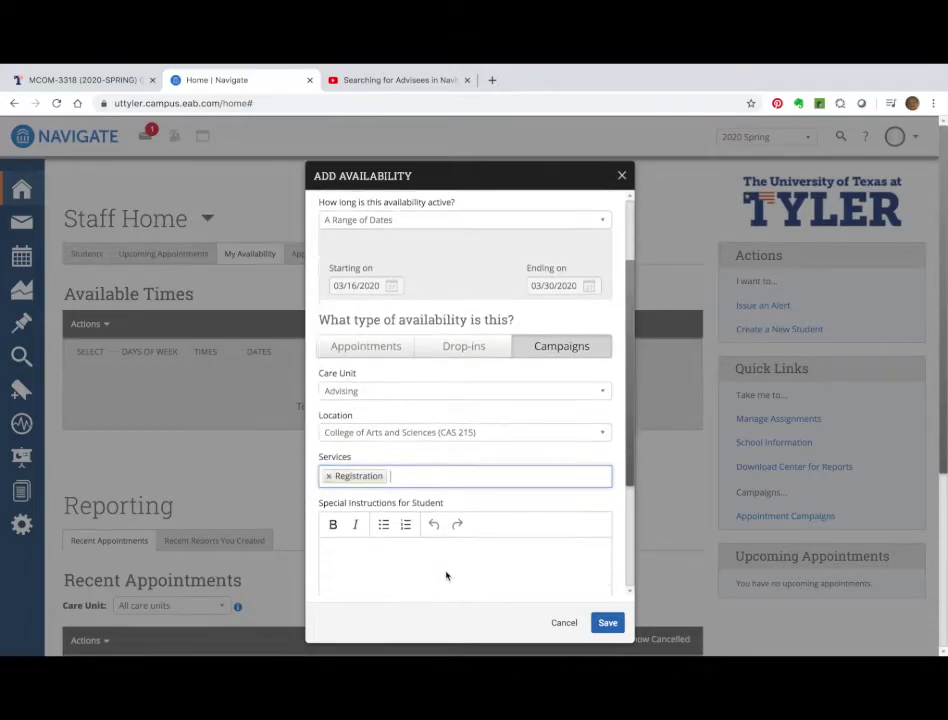
pyautogui.click(422, 525)
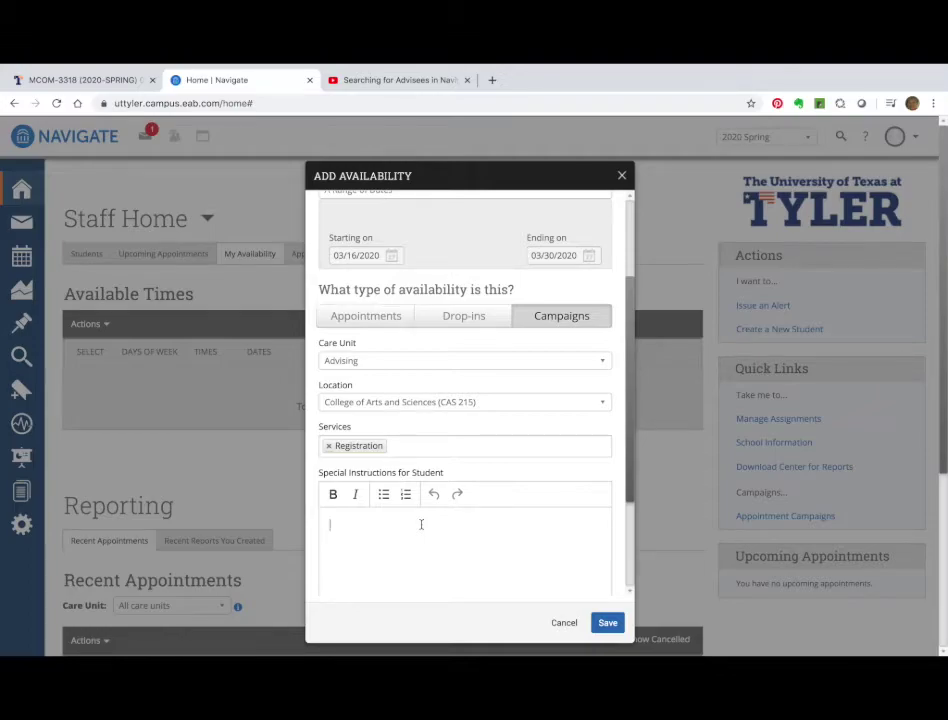
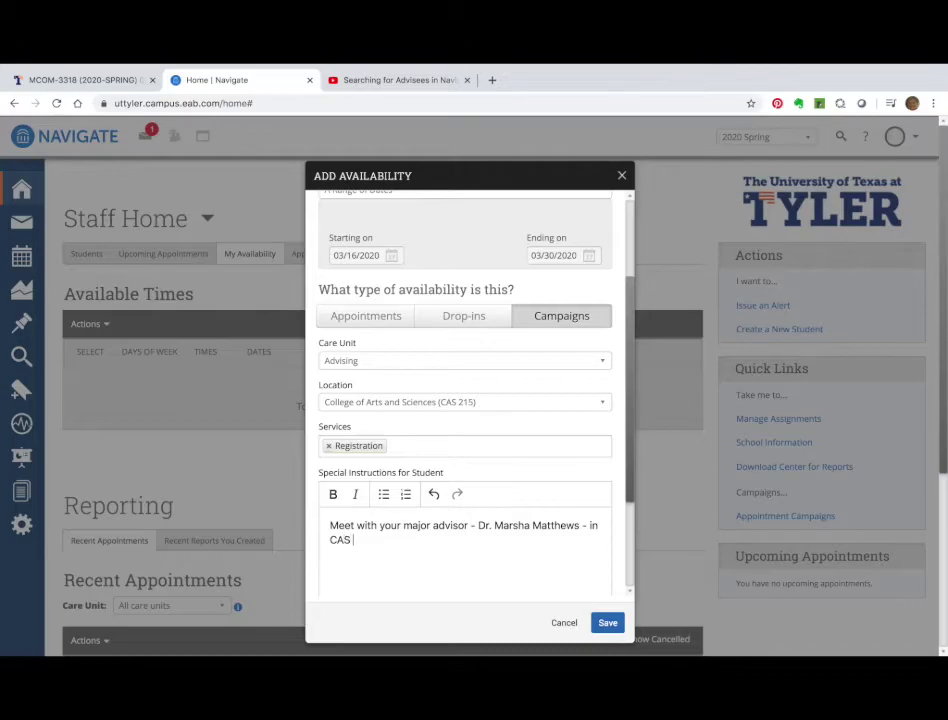
# Enter instructions to meet the major advisor (named) in CAS 219, then save the slot.
pyautogui.write('219.')
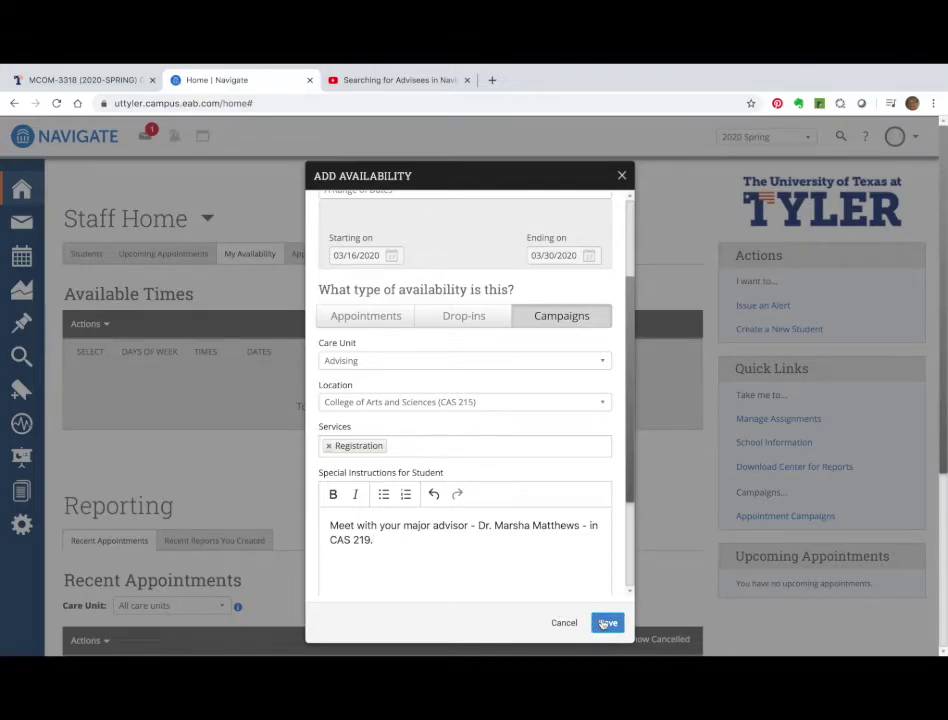
pyautogui.scroll(2, 519, 474)
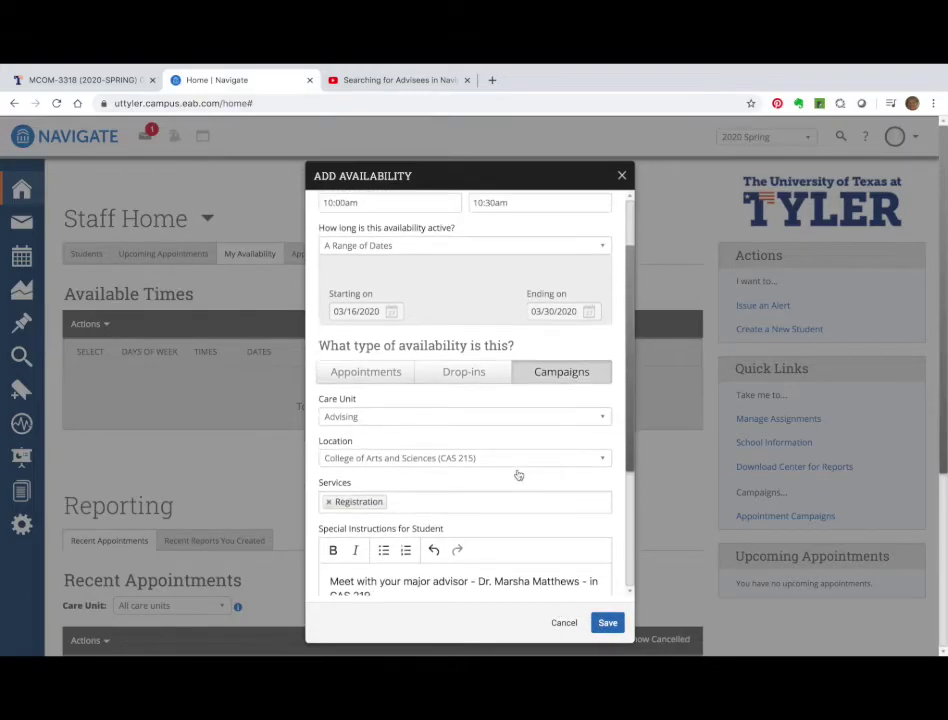
pyautogui.scroll(-1, 519, 474)
pyautogui.scroll(1, 519, 474)
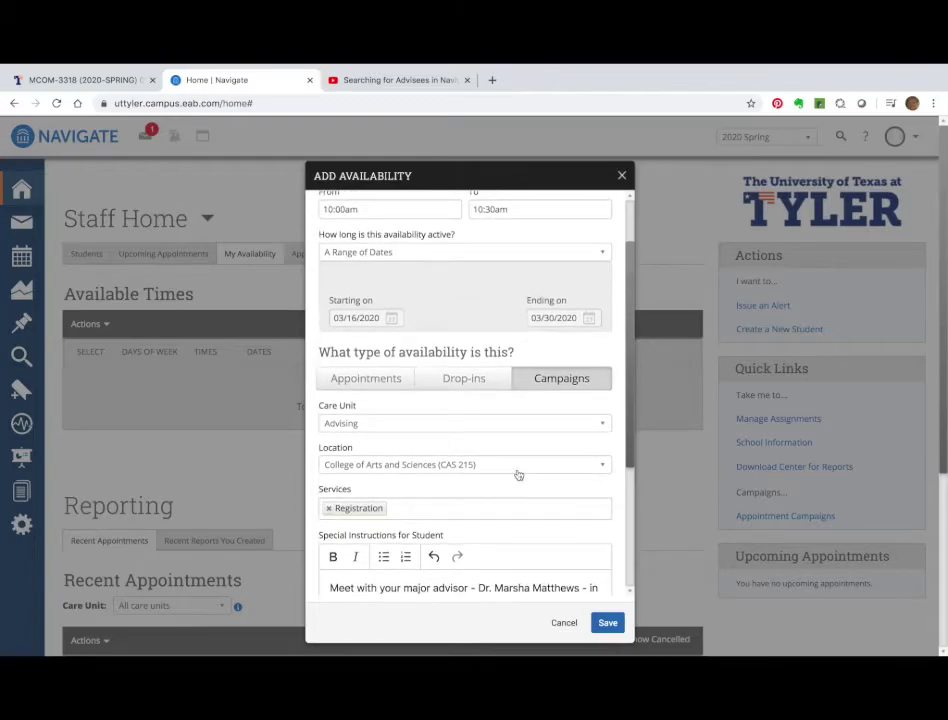
pyautogui.scroll(-2, 552, 497)
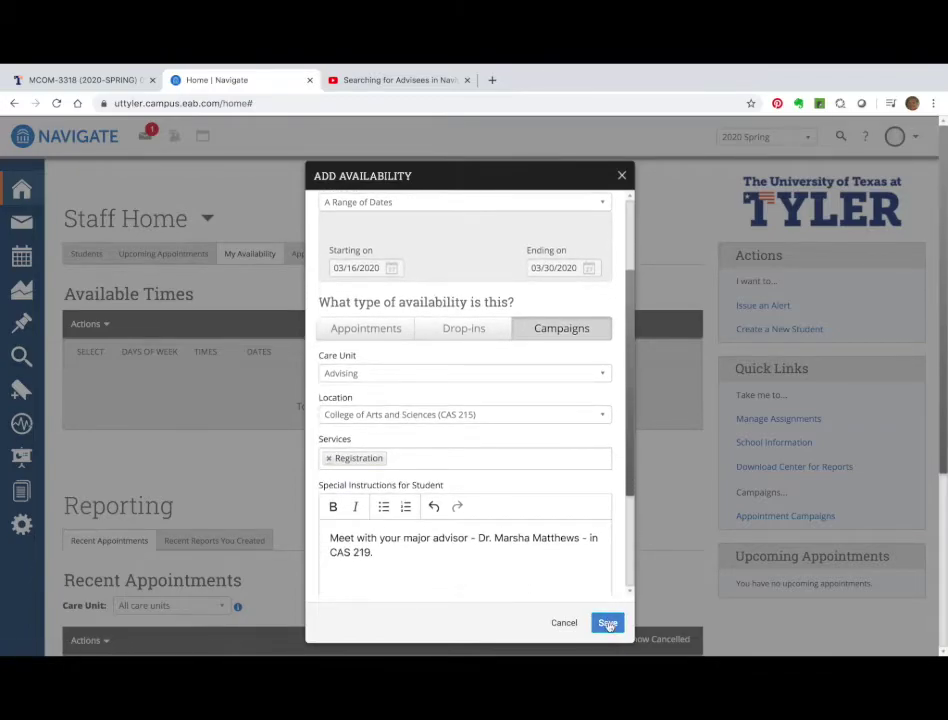
pyautogui.click(608, 624)
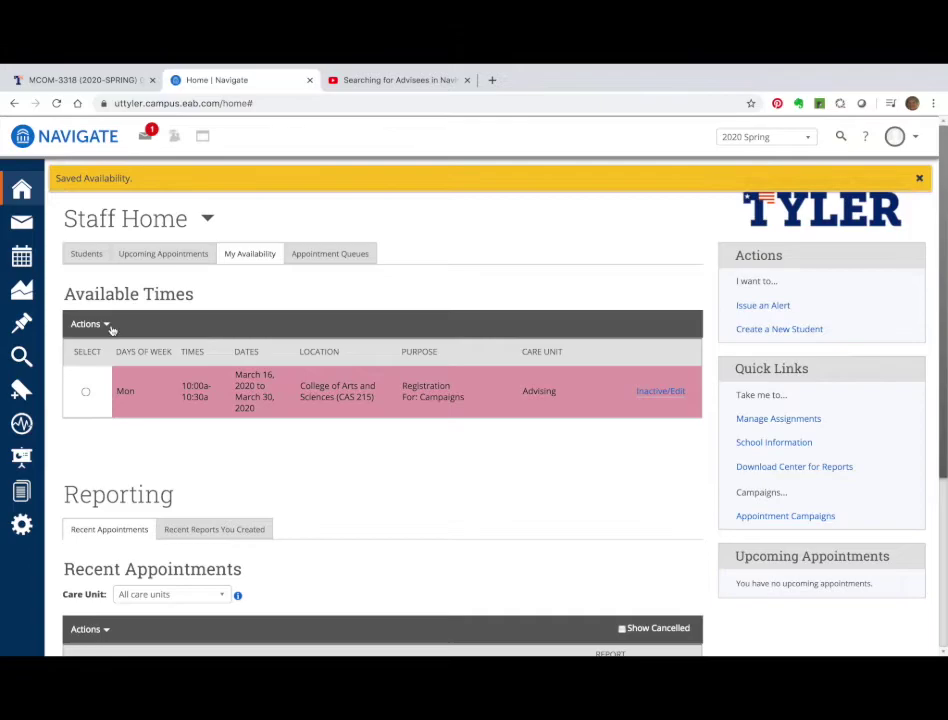
# Copy the Monday 10:00–10:30am slot into a new availability.
pyautogui.click(86, 393)
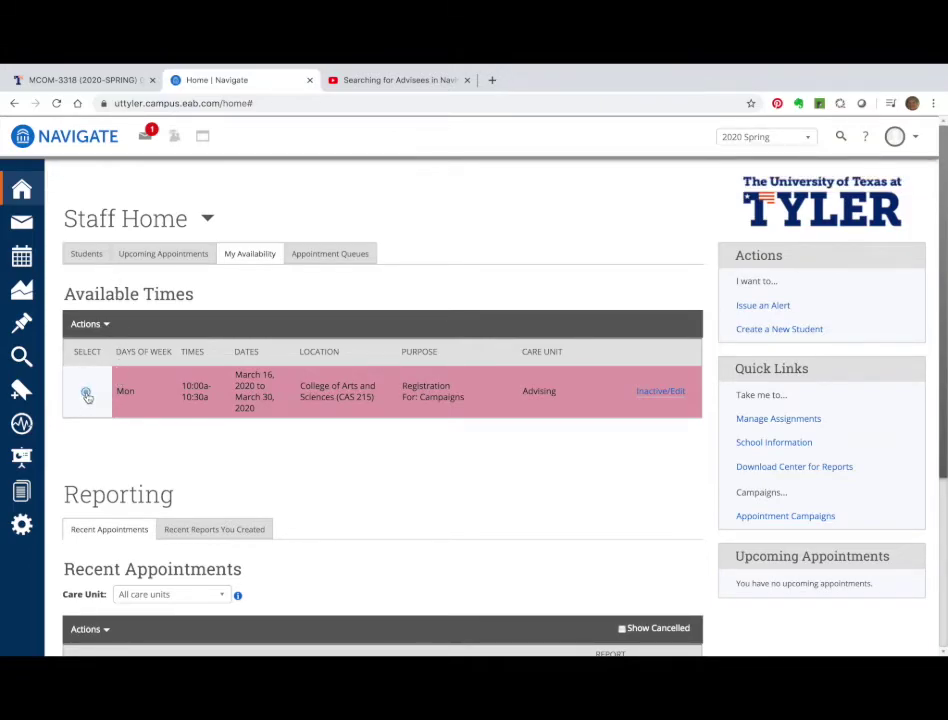
pyautogui.click(92, 326)
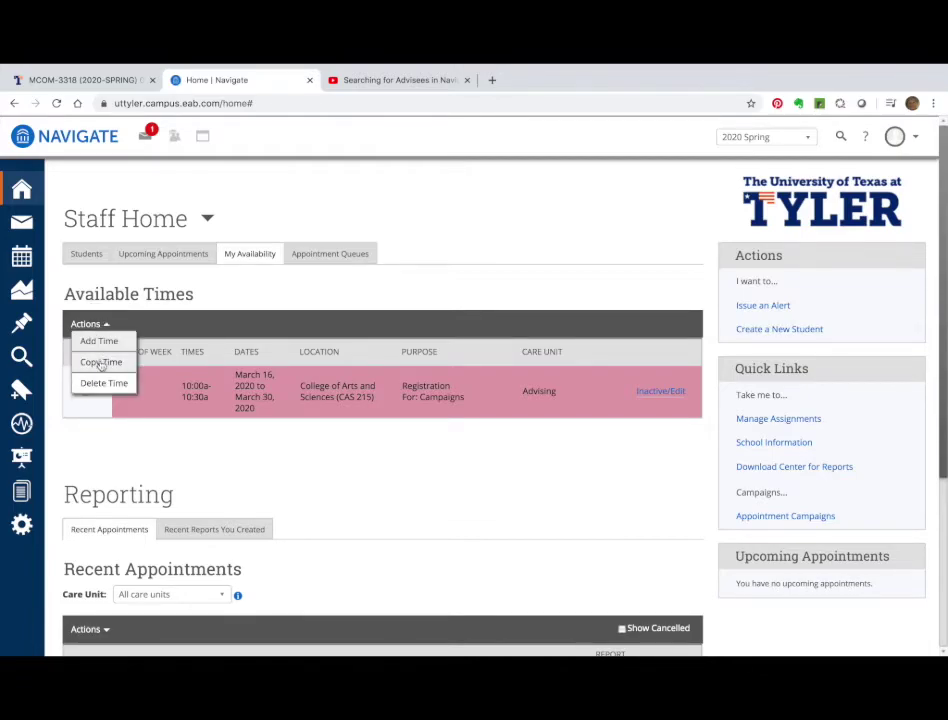
pyautogui.click(101, 362)
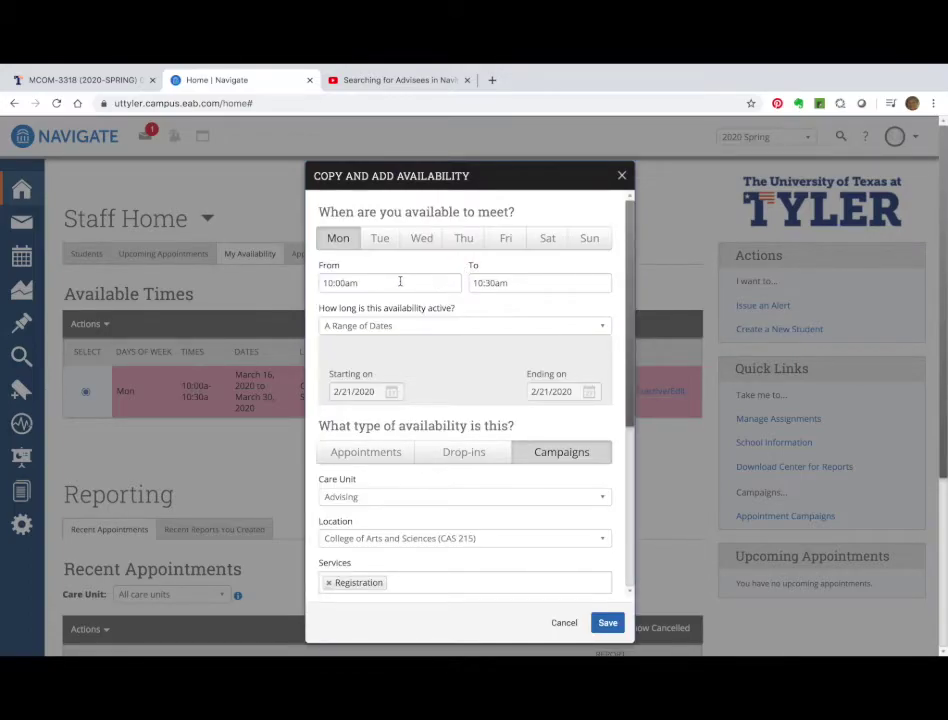
# Change the copy's time to 10:30am–11:00am.
pyautogui.click(346, 283)
pyautogui.press('BackSpace')
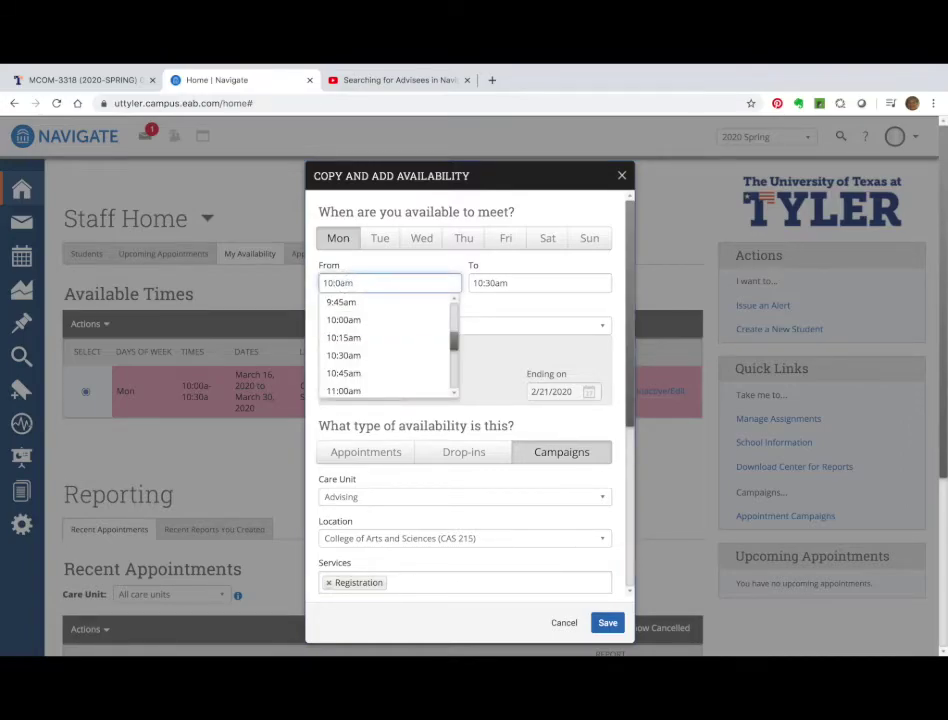
pyautogui.write('3')
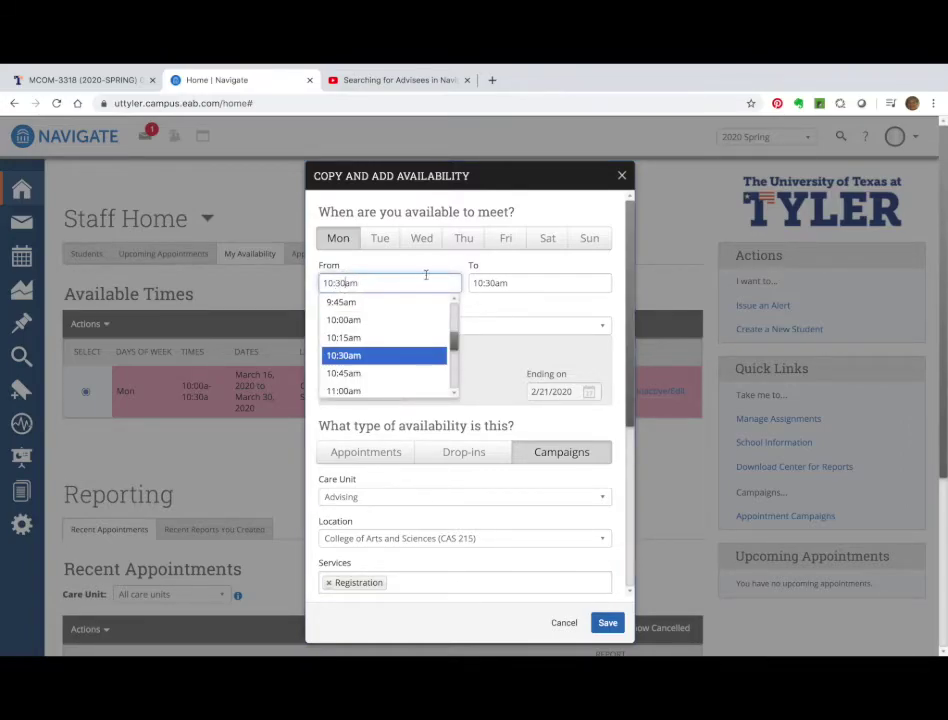
pyautogui.click(493, 283)
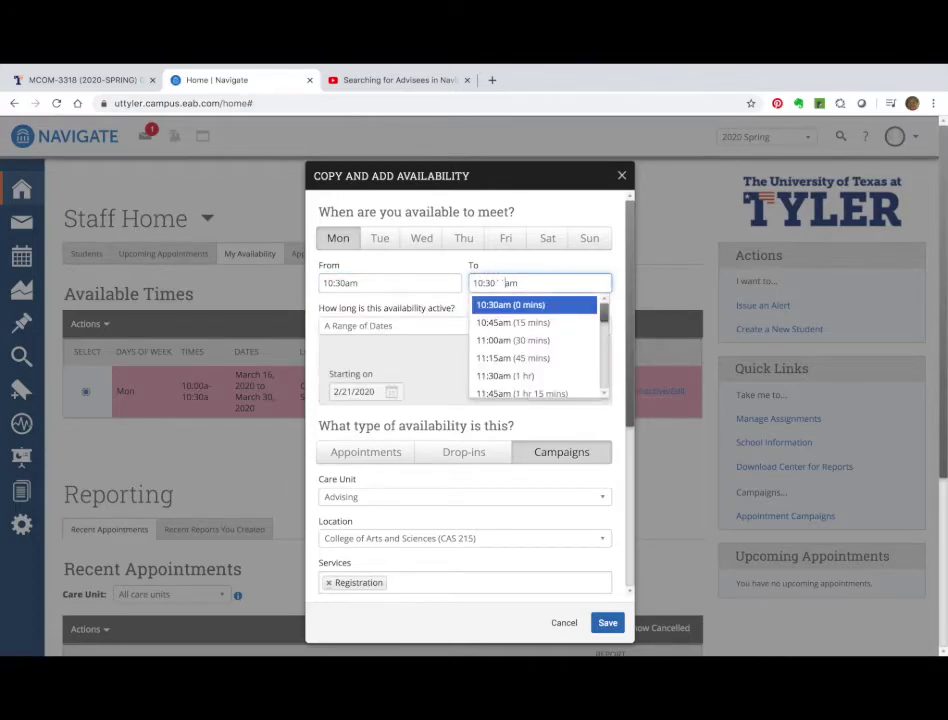
pyautogui.press('BackSpace')
pyautogui.press('BackSpace')
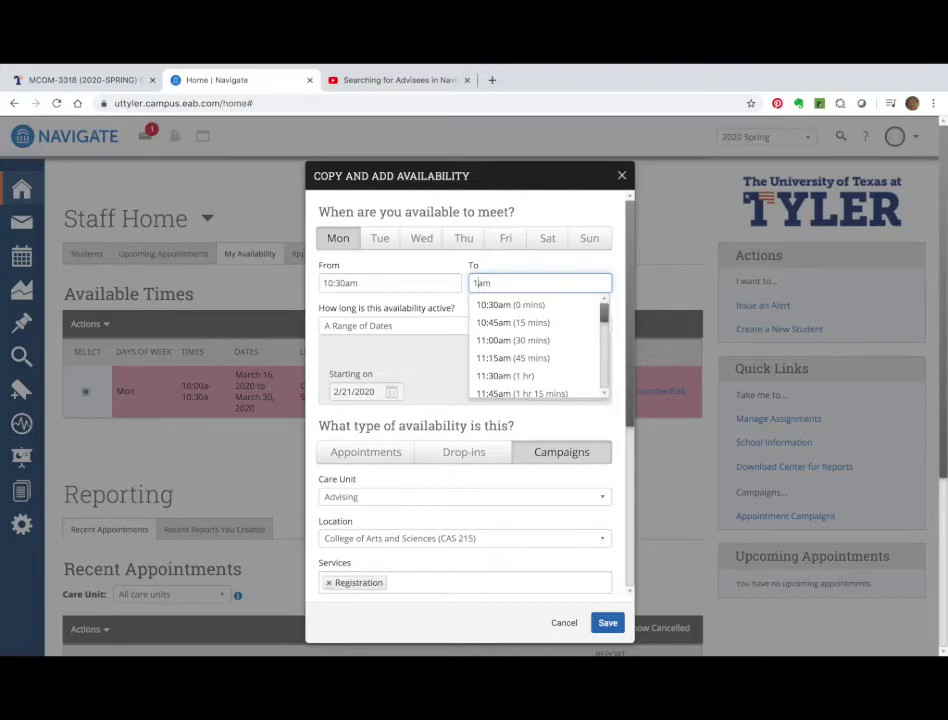
pyautogui.click(499, 340)
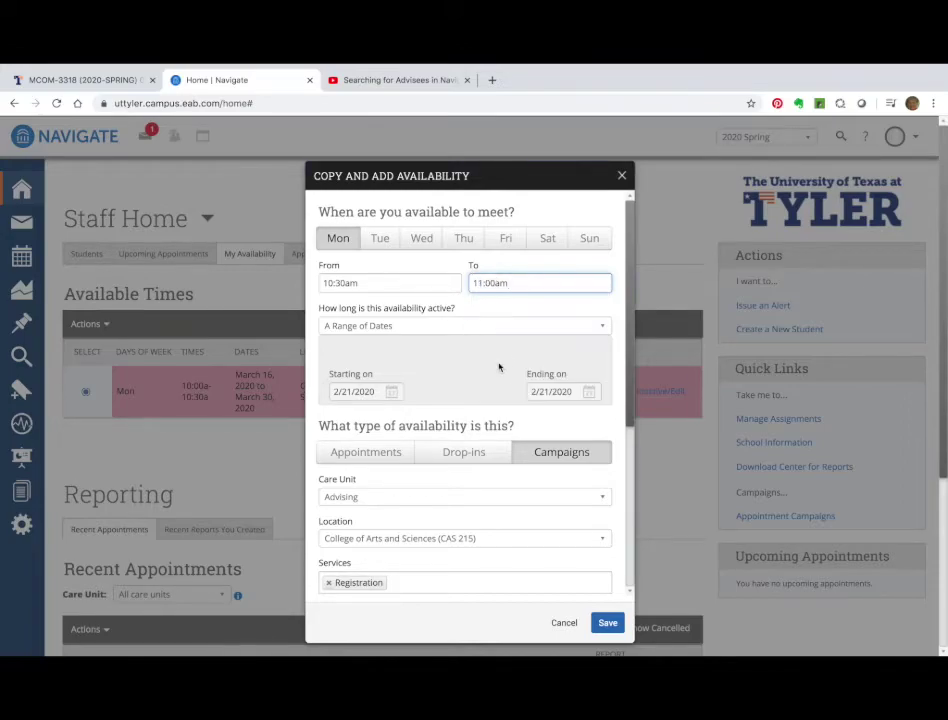
pyautogui.click(469, 365)
pyautogui.scroll(-5, 471, 377)
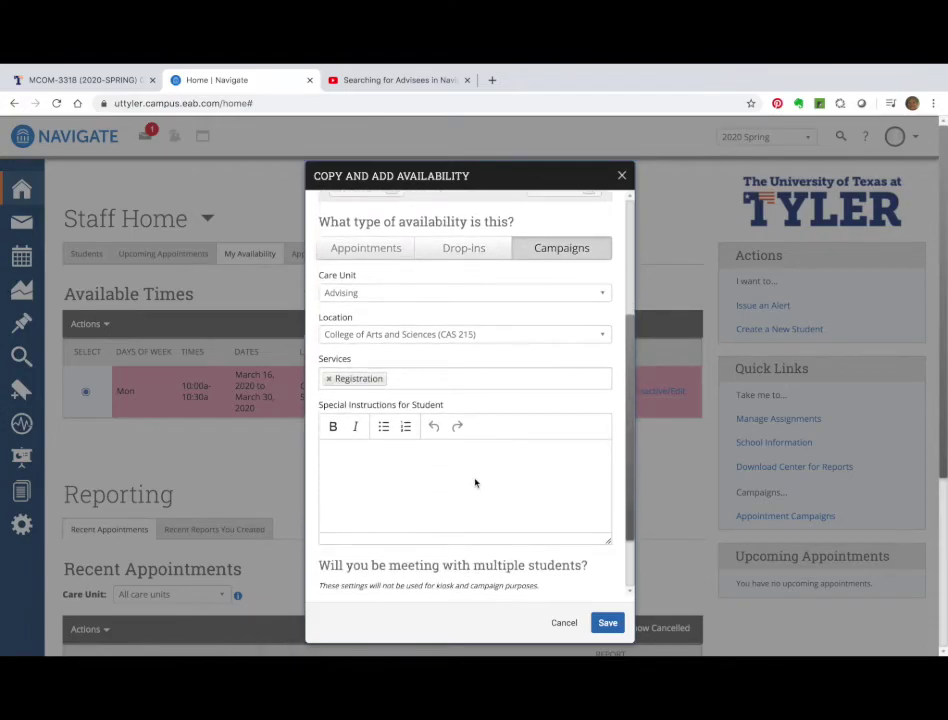
# Type the advisor meeting instructions and copy that text to the clipboard.
pyautogui.click(472, 460)
pyautogui.write('Meeting ')
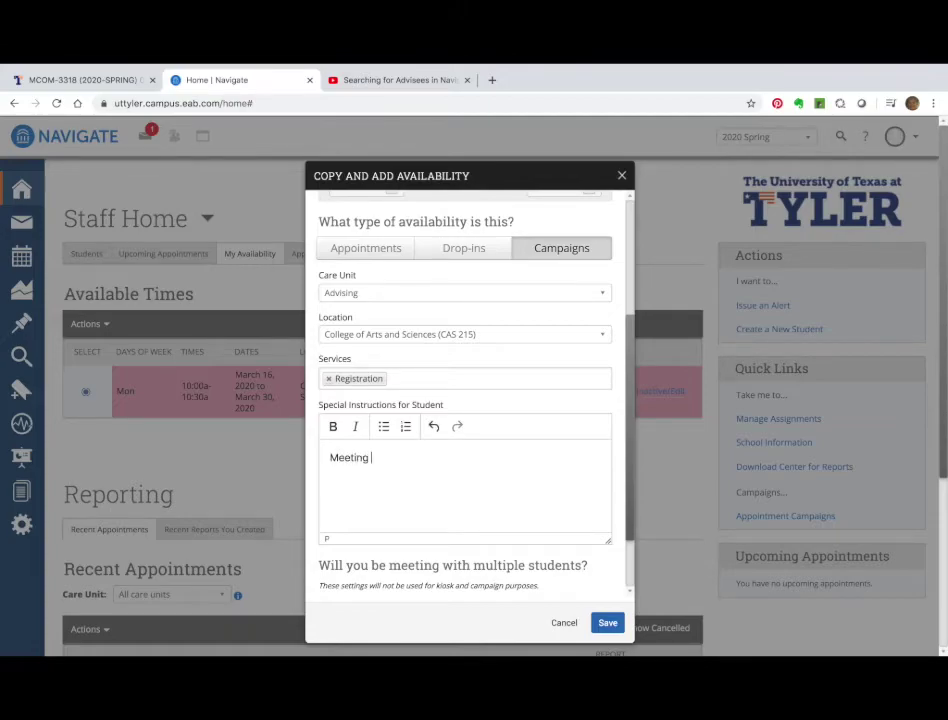
pyautogui.write('with major advisor - Dr. ')
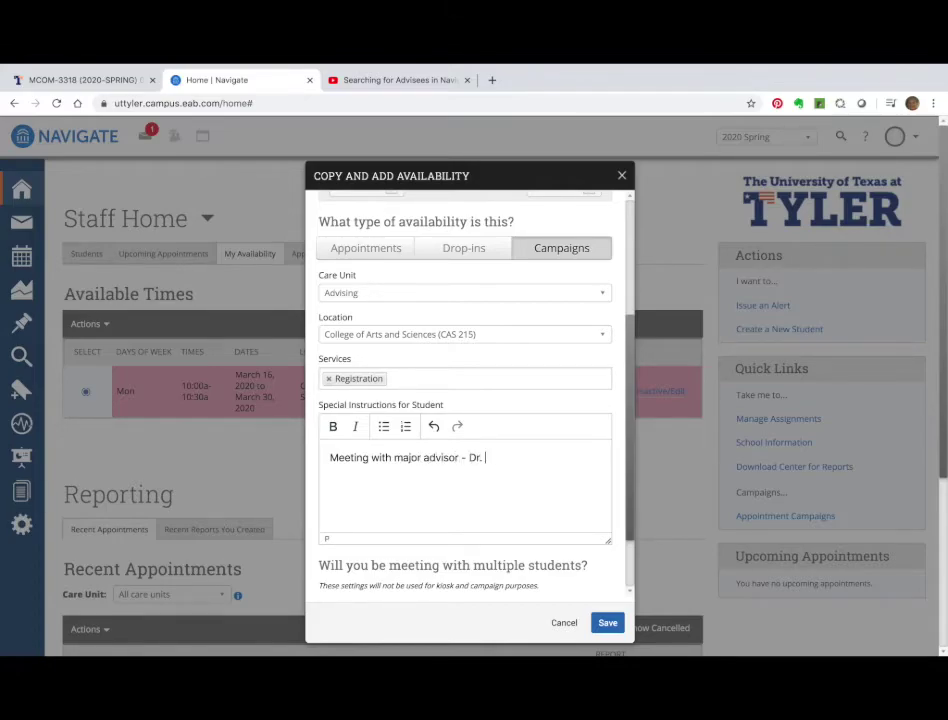
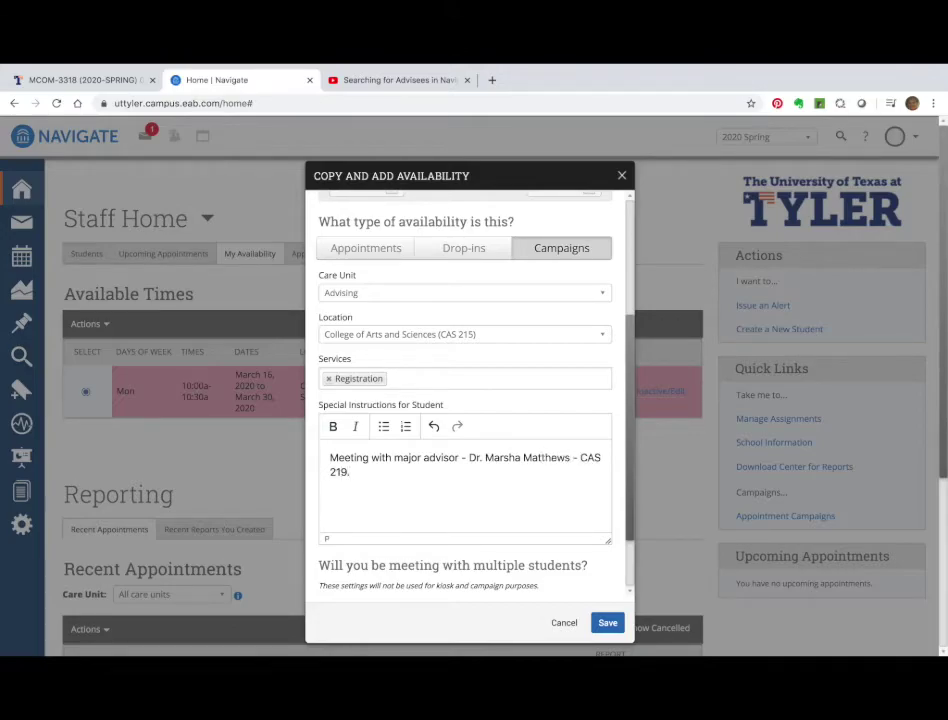
pyautogui.hotkey('ctrl', 'a')
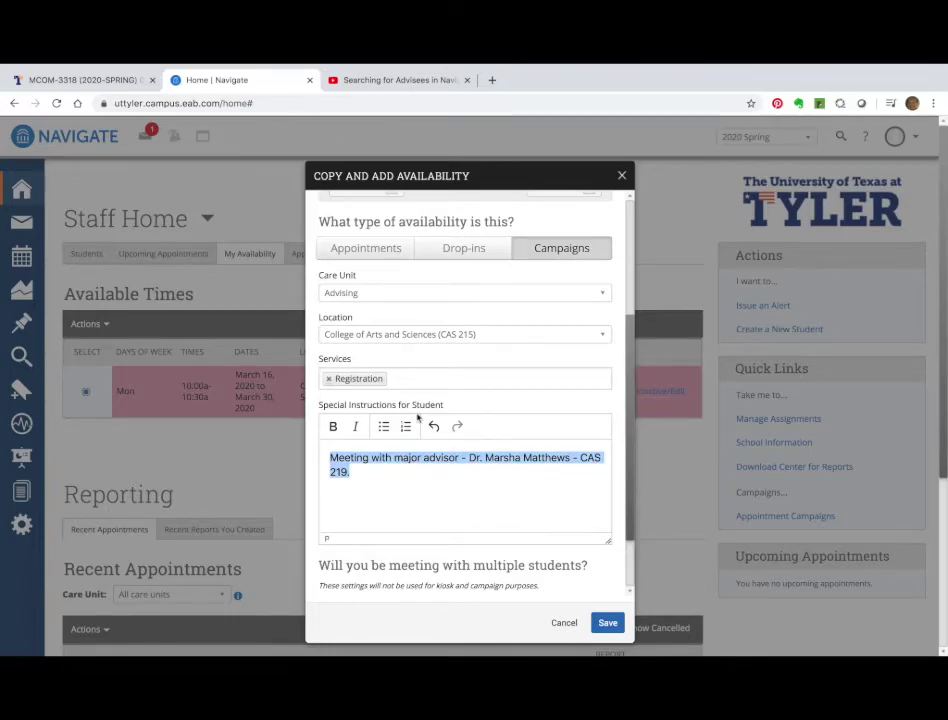
pyautogui.rightClick(404, 457)
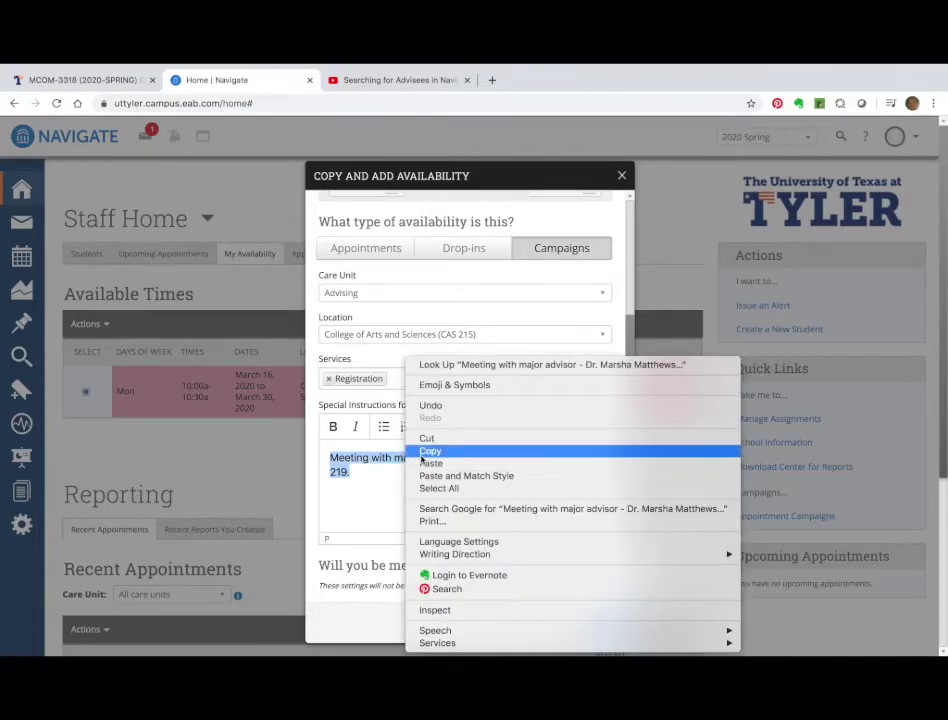
pyautogui.click(426, 452)
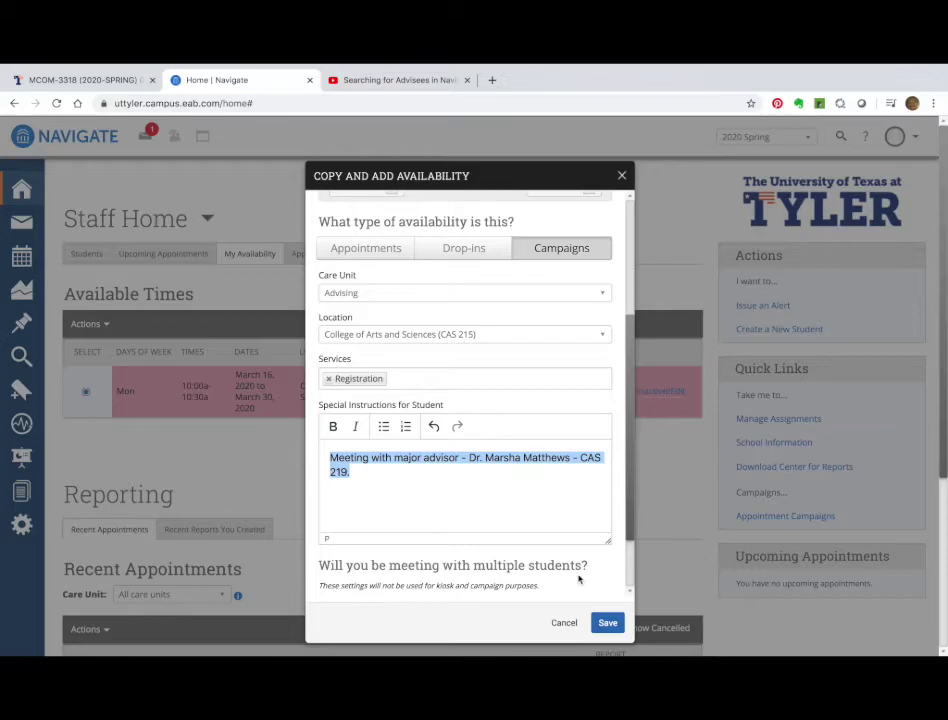
# Save the copied 10:30–11:00am Monday slot.
pyautogui.scroll(-2, 578, 579)
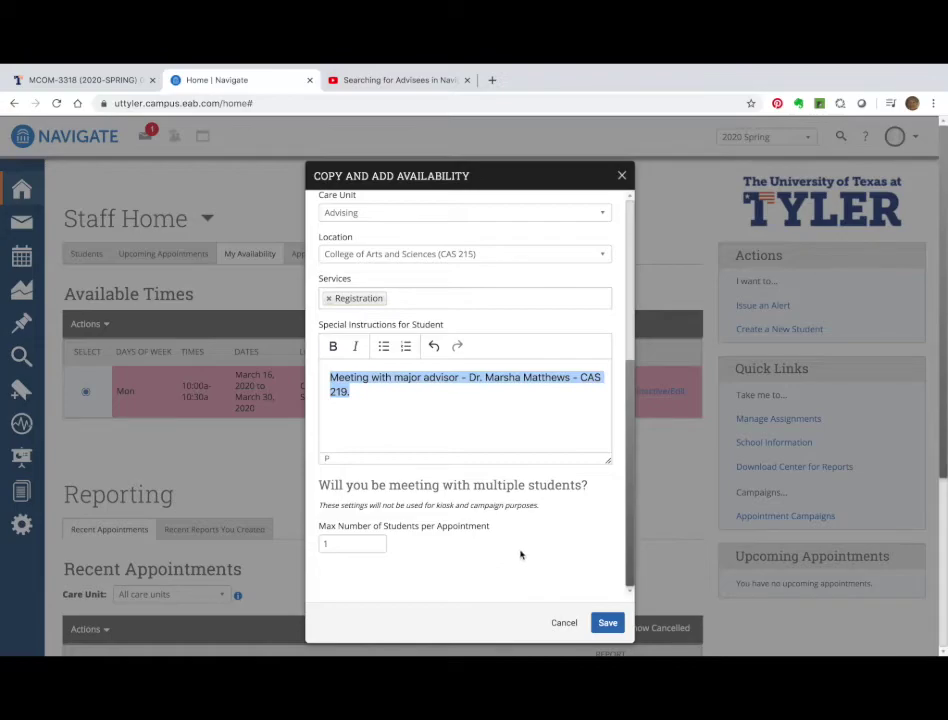
pyautogui.scroll(-2, 546, 561)
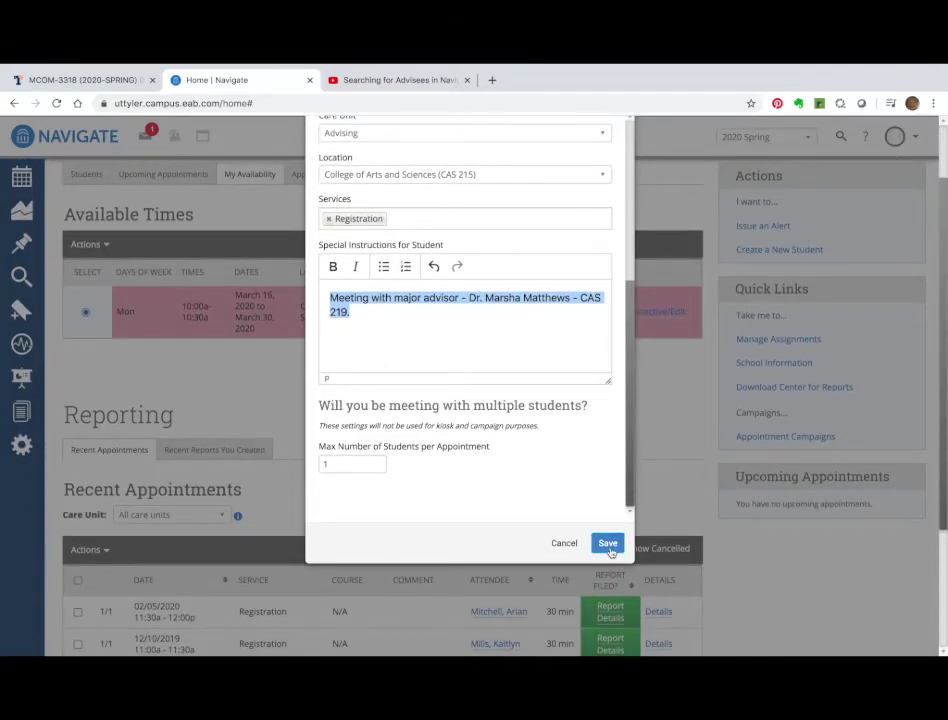
pyautogui.click(609, 546)
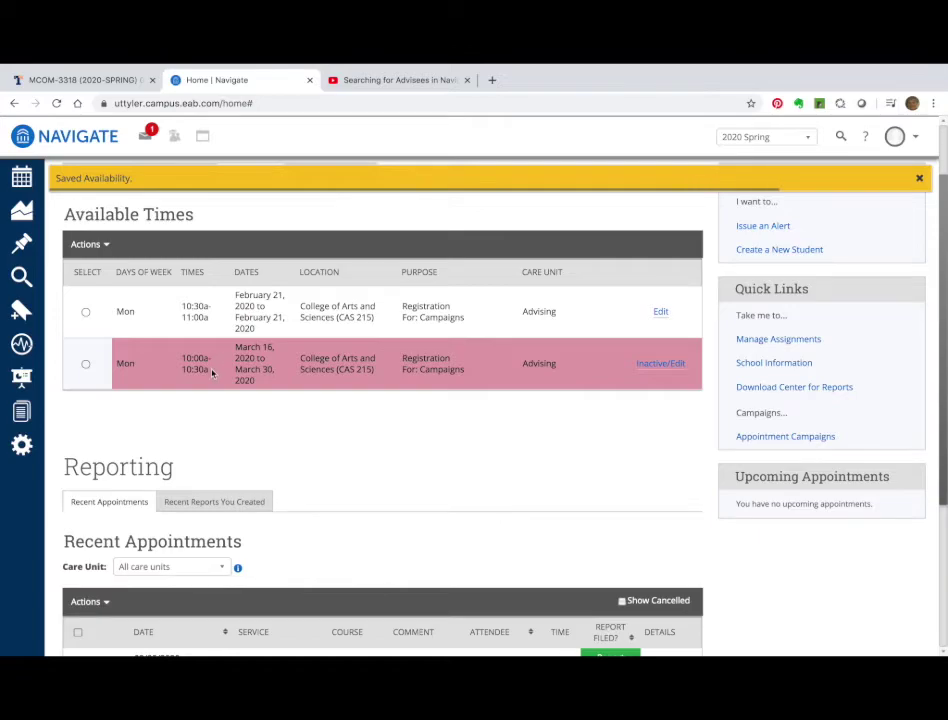
# Copy the February 21 slot and set its time to 11:00am–11:30am.
pyautogui.click(86, 312)
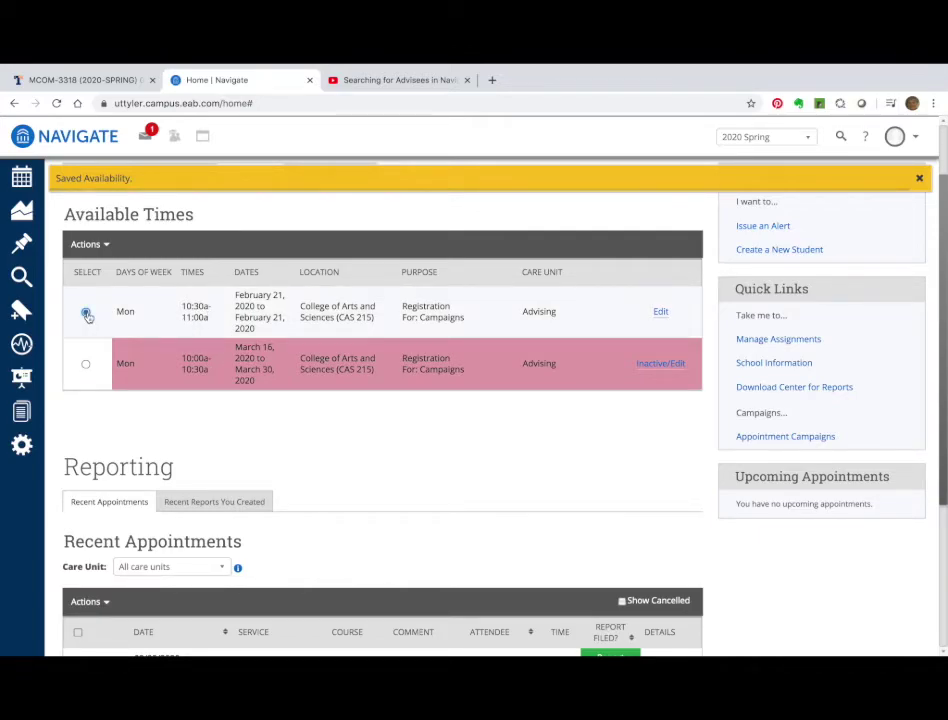
pyautogui.click(89, 245)
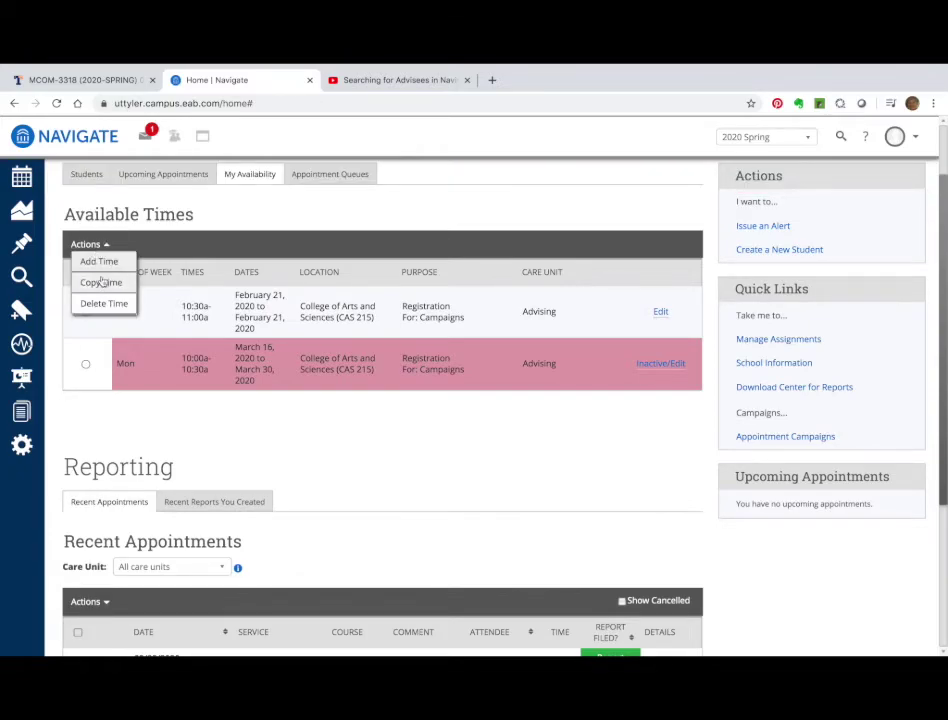
pyautogui.click(102, 283)
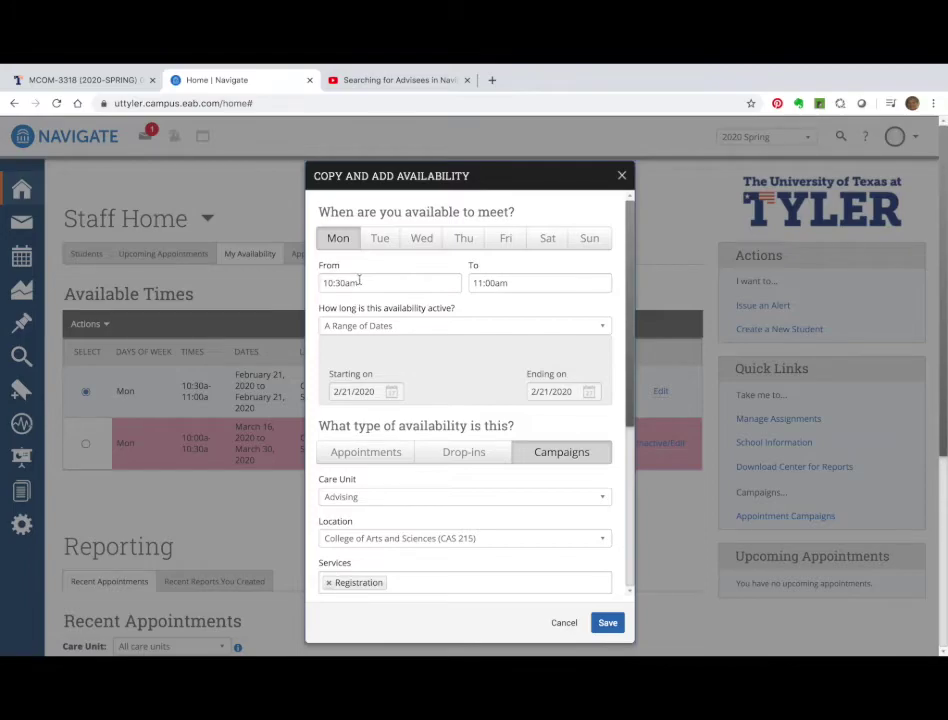
pyautogui.click(359, 282)
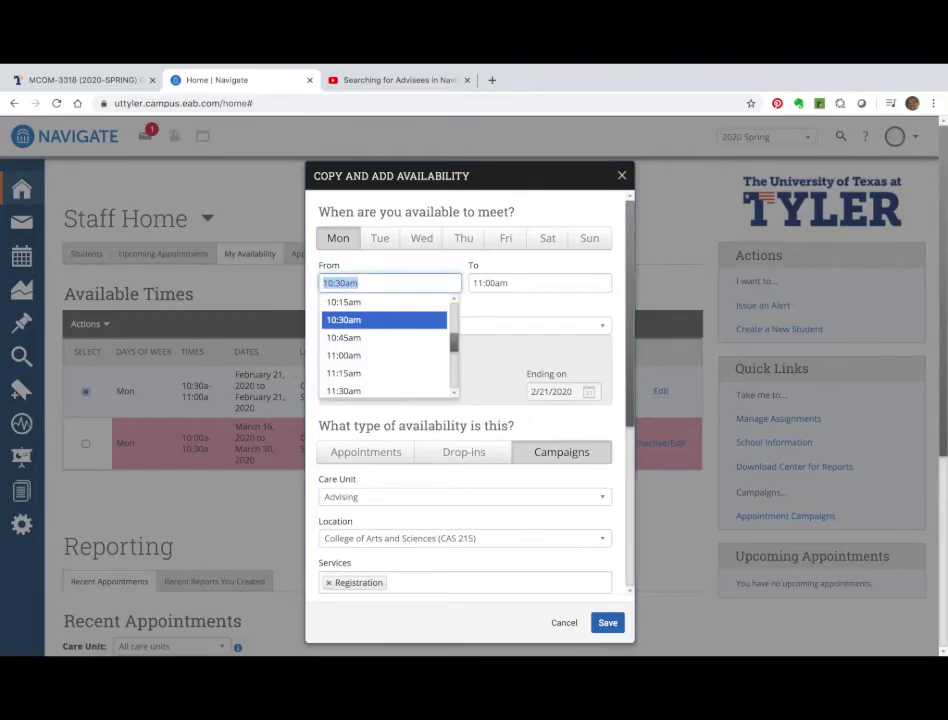
pyautogui.write('qq')
pyautogui.press('BackSpace')
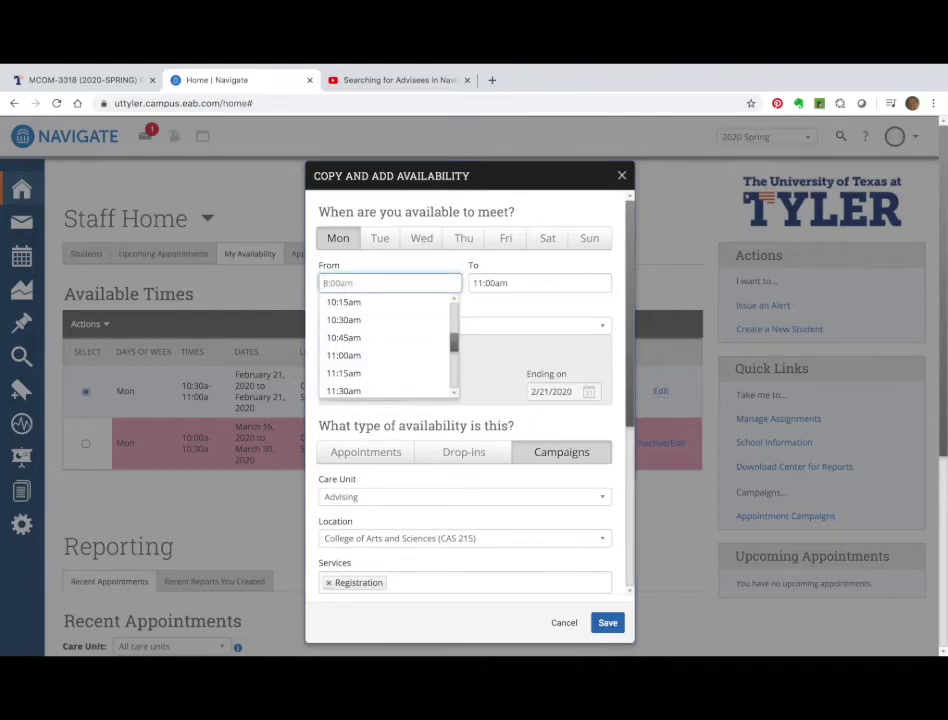
pyautogui.write('qq')
pyautogui.press('BackSpace')
pyautogui.press('BackSpace')
pyautogui.write('11')
pyautogui.press('Return')
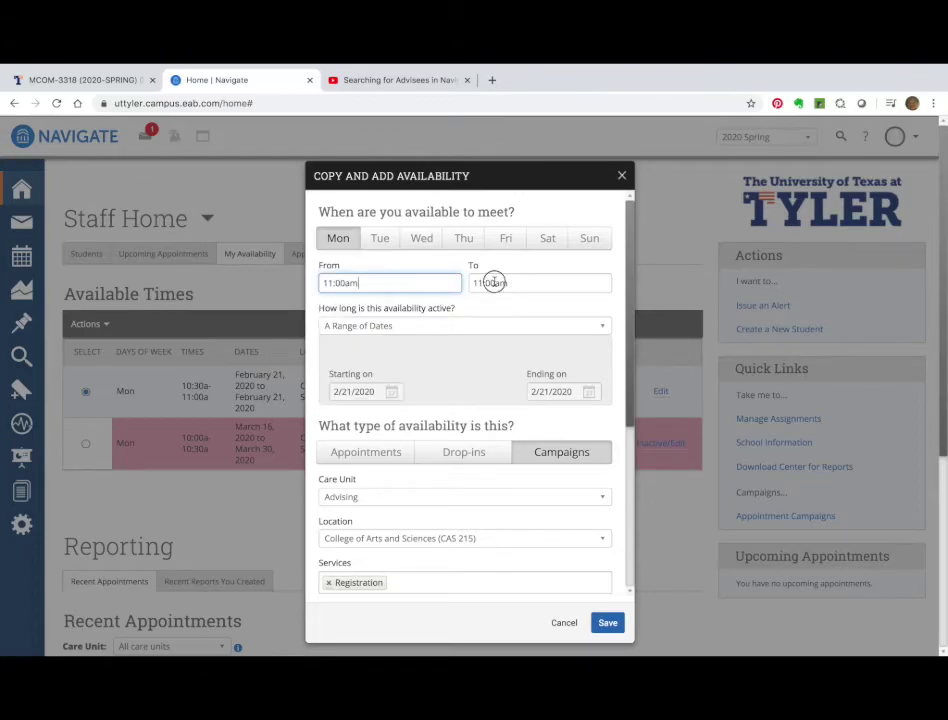
pyautogui.click(494, 283)
pyautogui.click(505, 340)
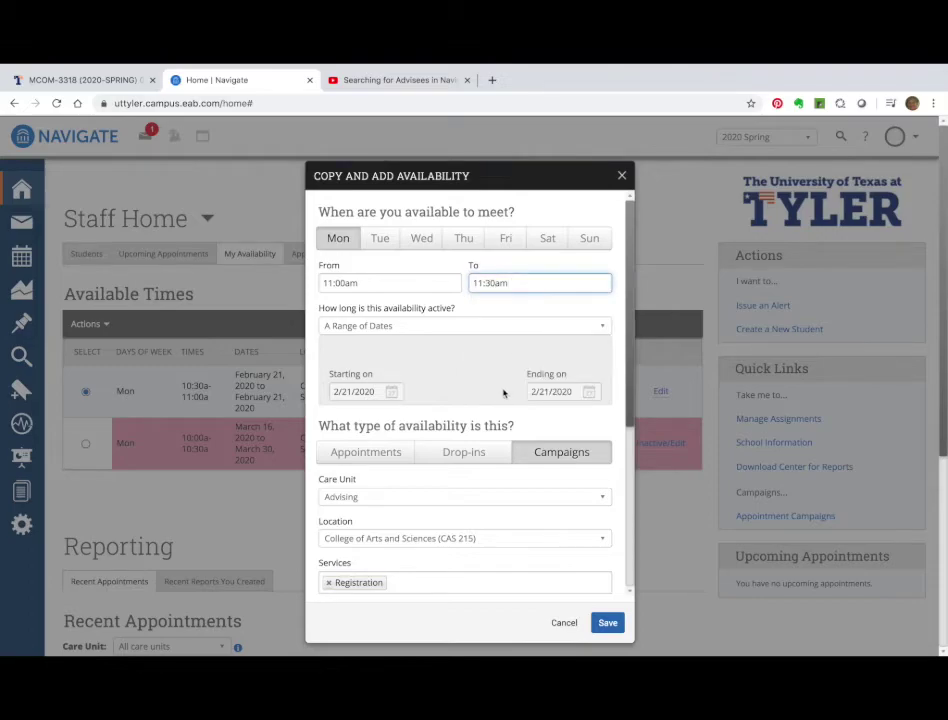
# Paste the advisor meeting instructions into Special Instructions for Student.
pyautogui.scroll(-4, 504, 393)
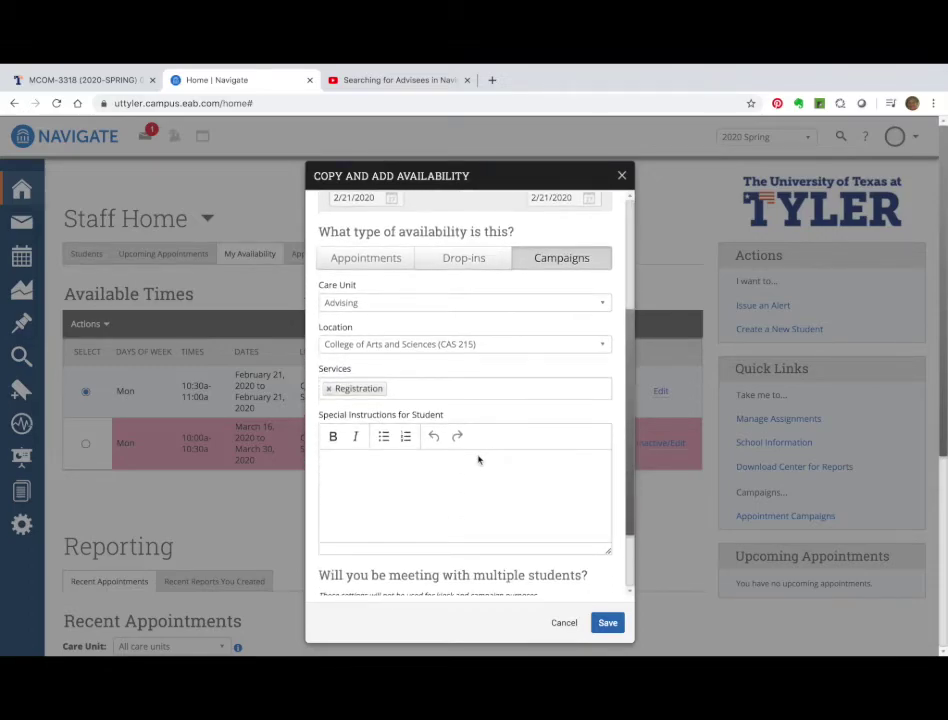
pyautogui.click(465, 467)
pyautogui.hotkey('ctrl', 'v')
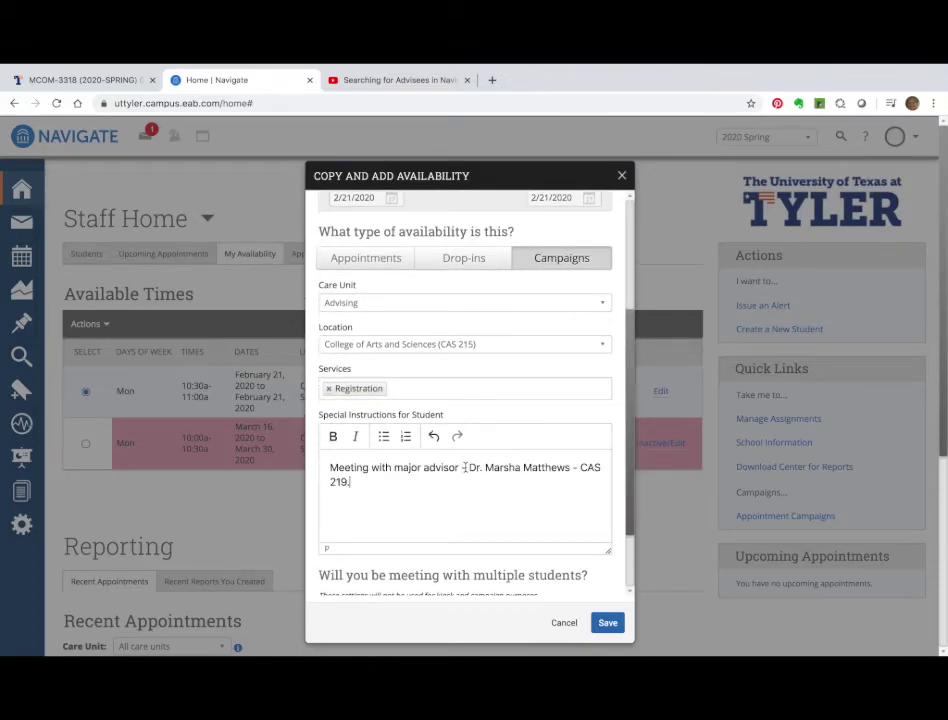
pyautogui.scroll(4, 478, 466)
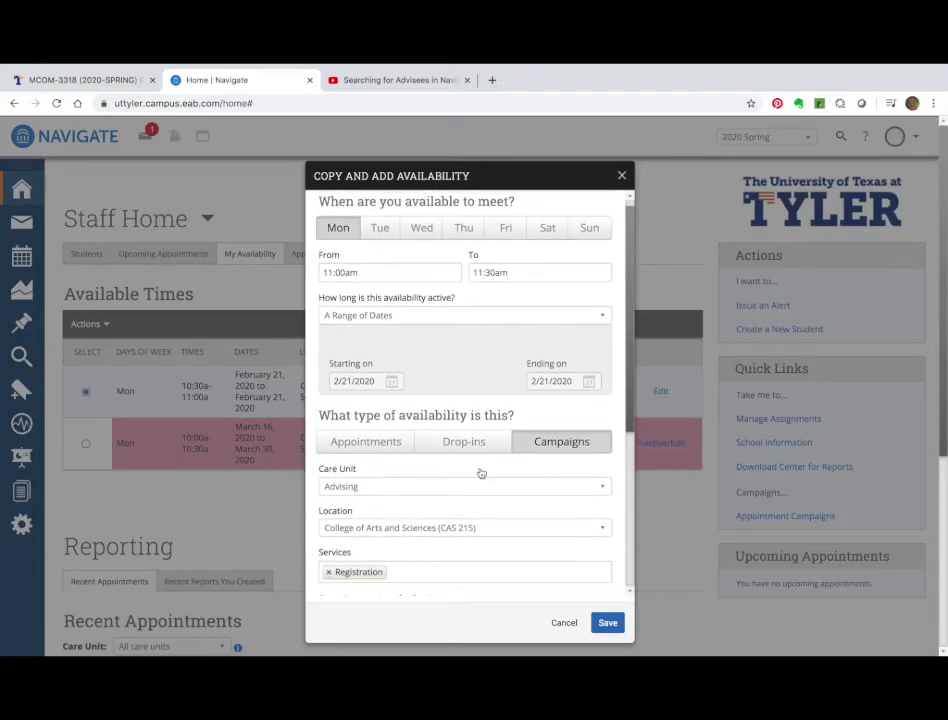
pyautogui.scroll(1, 481, 473)
pyautogui.scroll(-5, 481, 473)
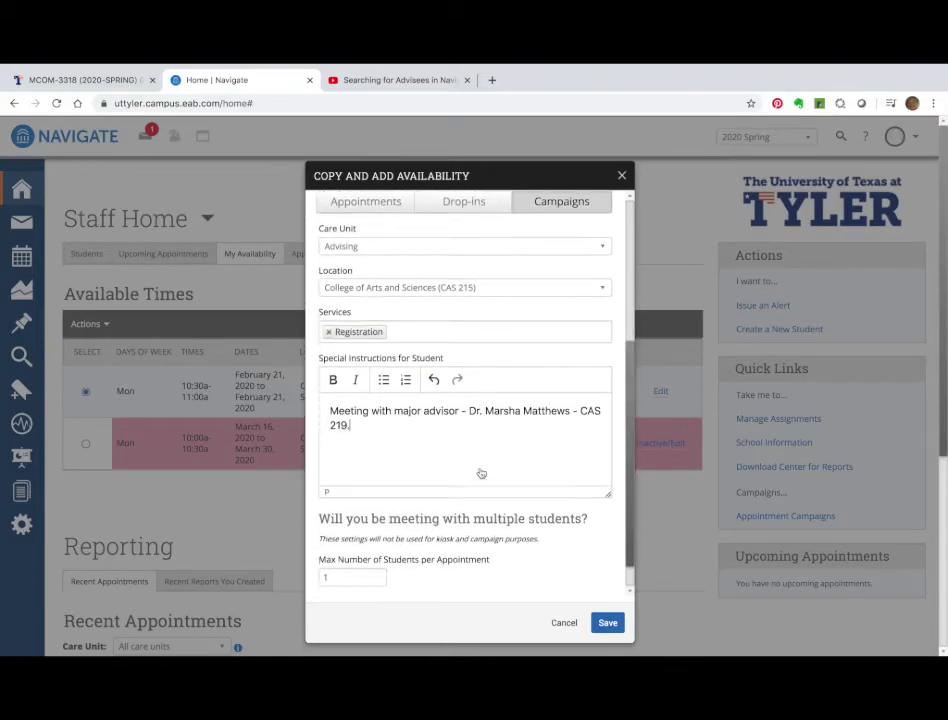
pyautogui.scroll(3, 481, 470)
pyautogui.scroll(1, 481, 466)
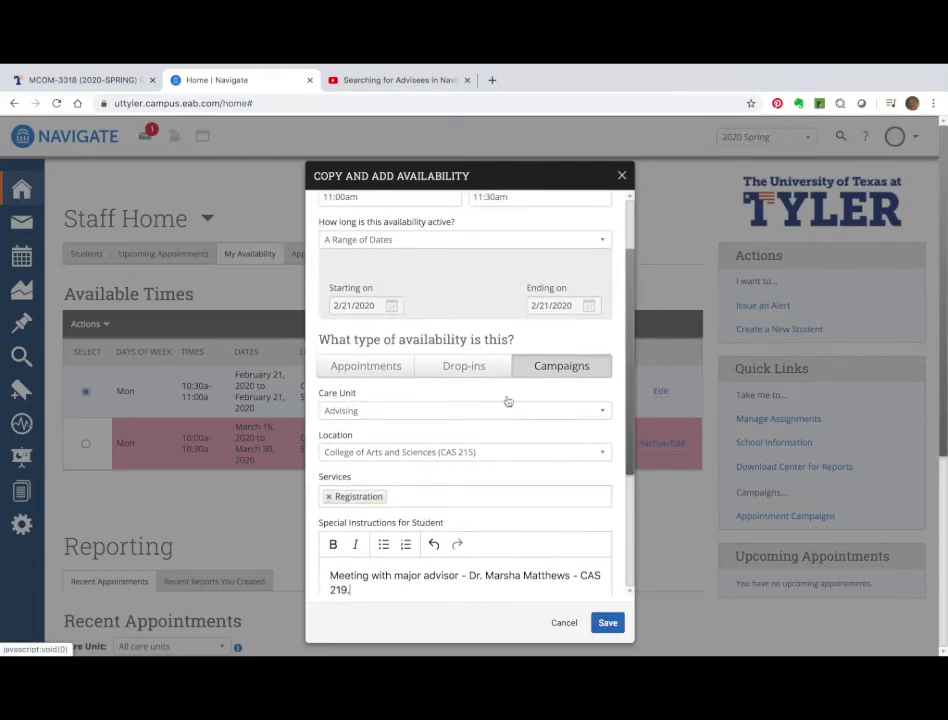
pyautogui.scroll(3, 508, 315)
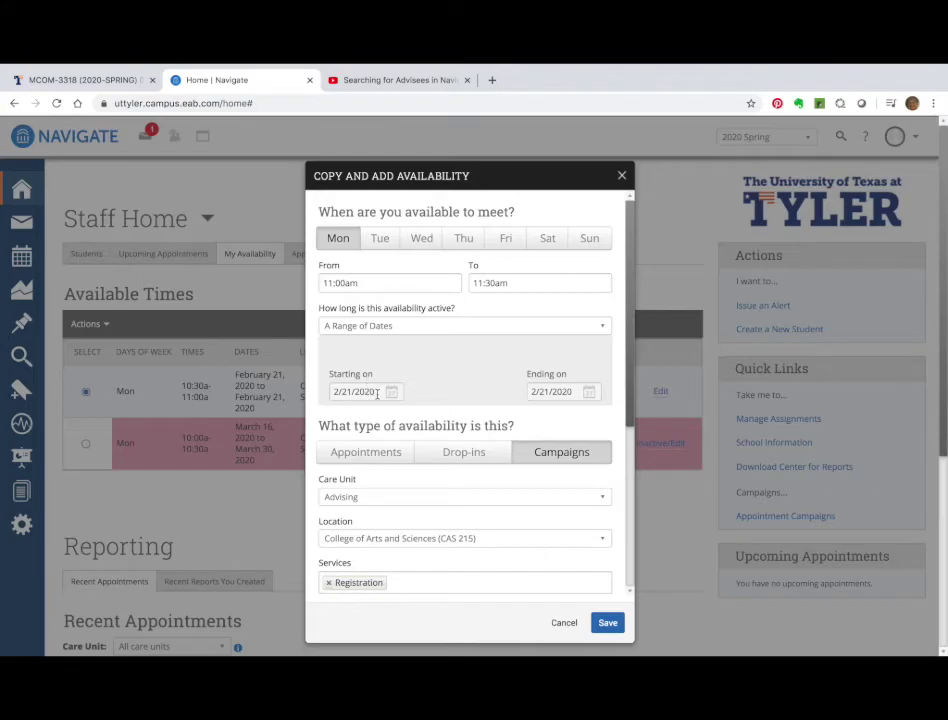
# Set the dates to March 16–30, 2020 and save the 11:00–11:30am slot.
pyautogui.click(393, 390)
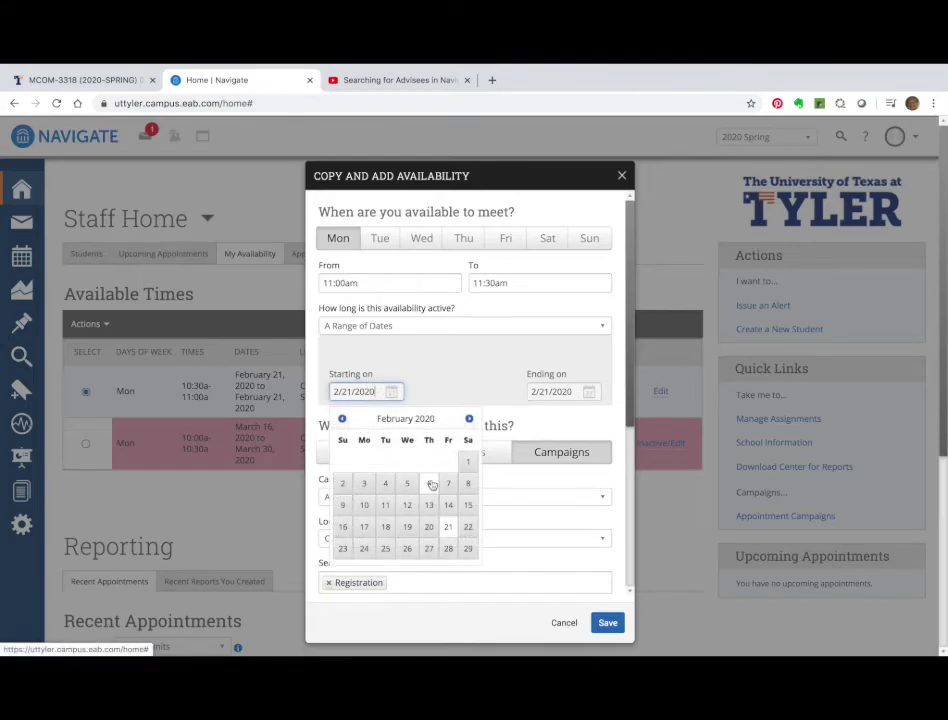
pyautogui.click(468, 420)
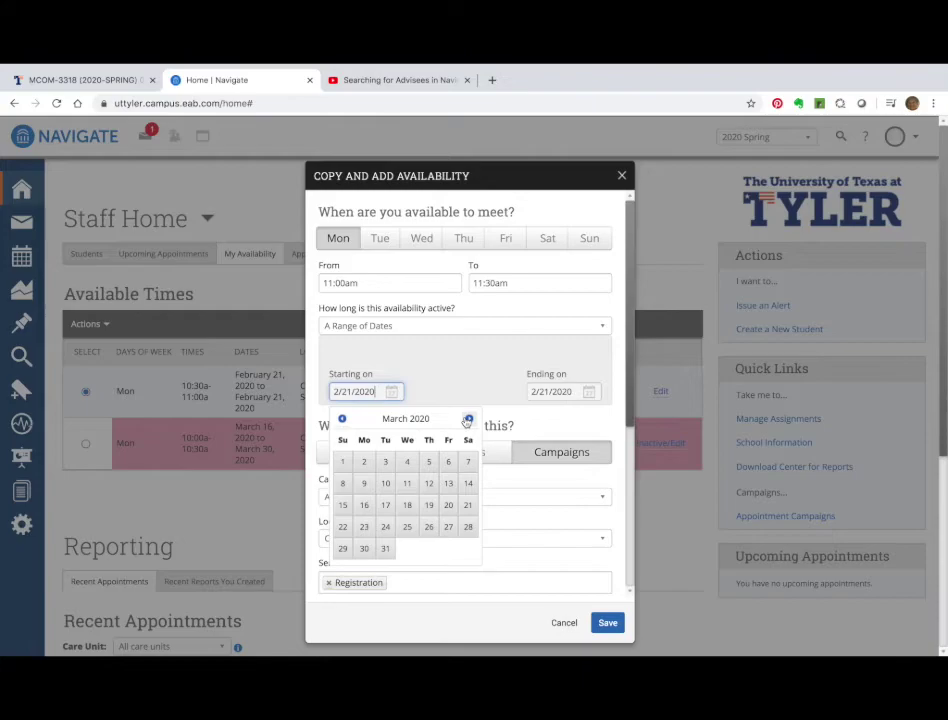
pyautogui.click(364, 505)
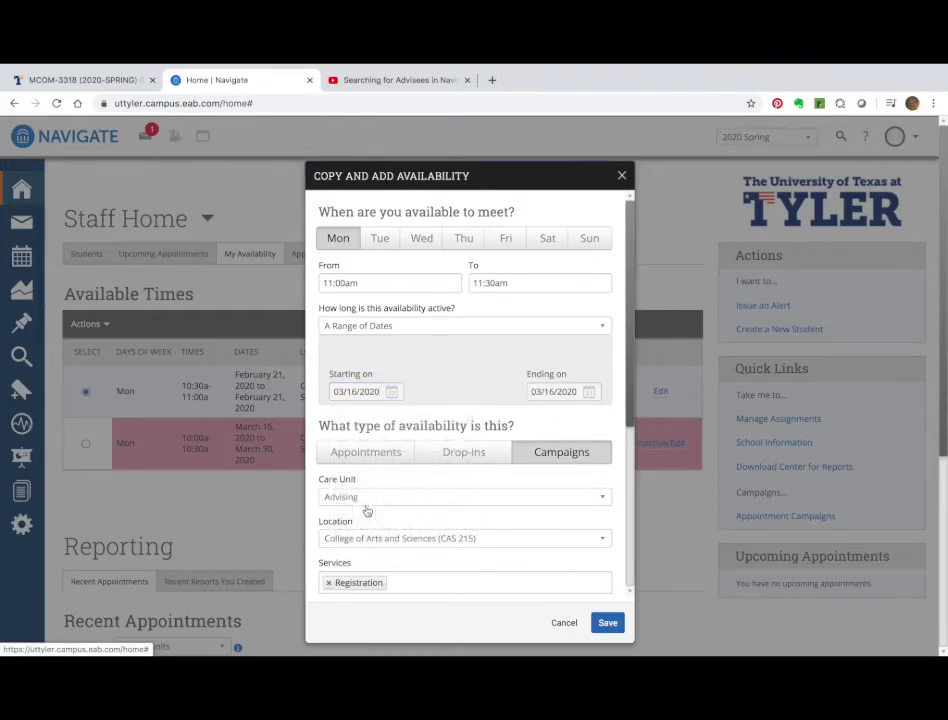
pyautogui.click(588, 394)
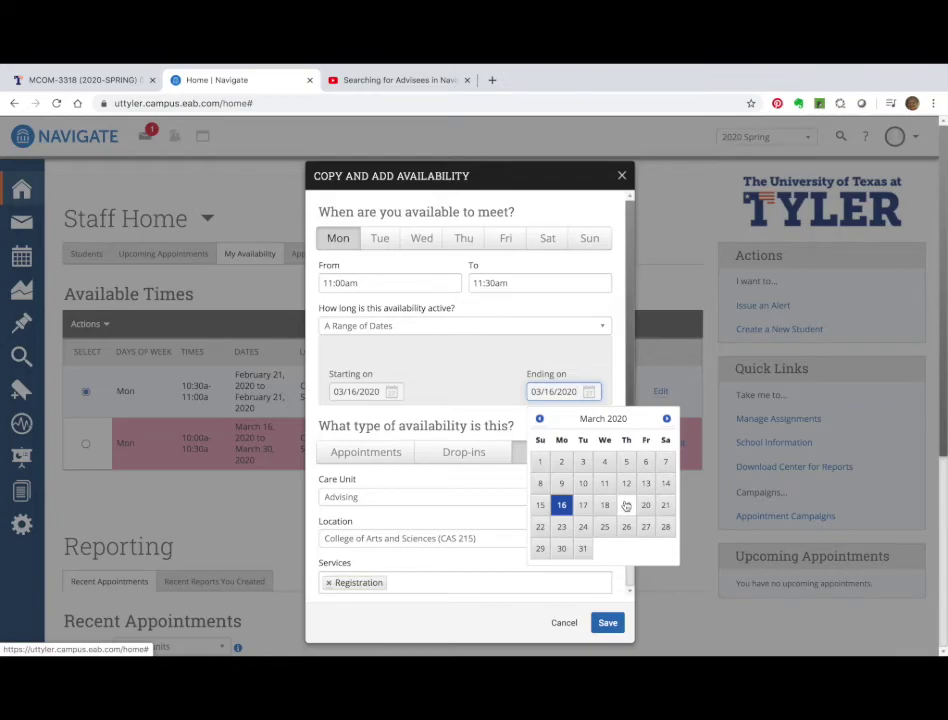
pyautogui.click(561, 548)
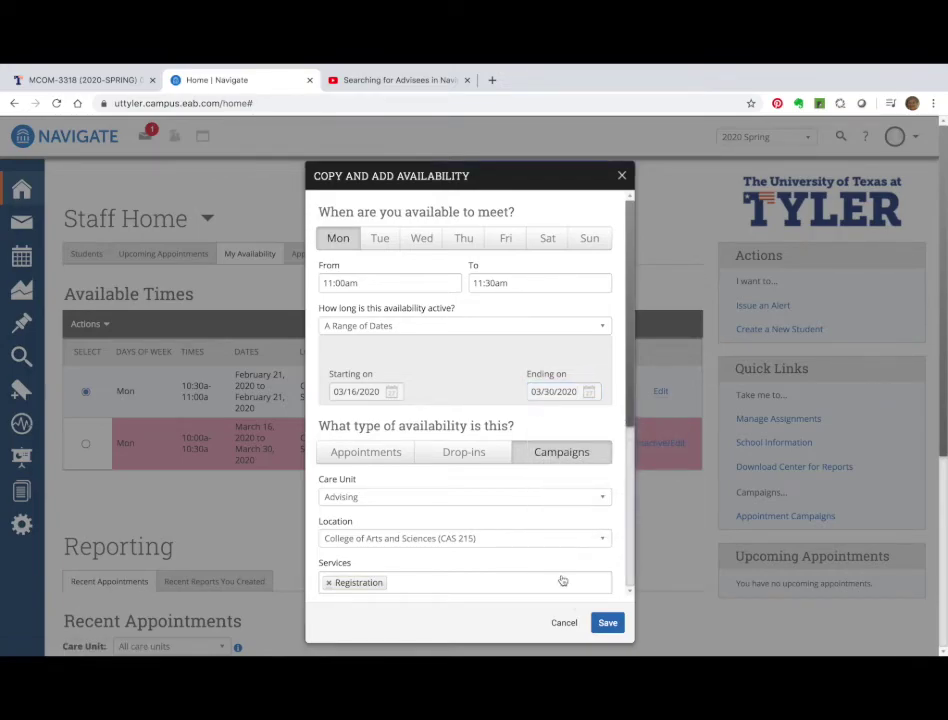
pyautogui.click(607, 627)
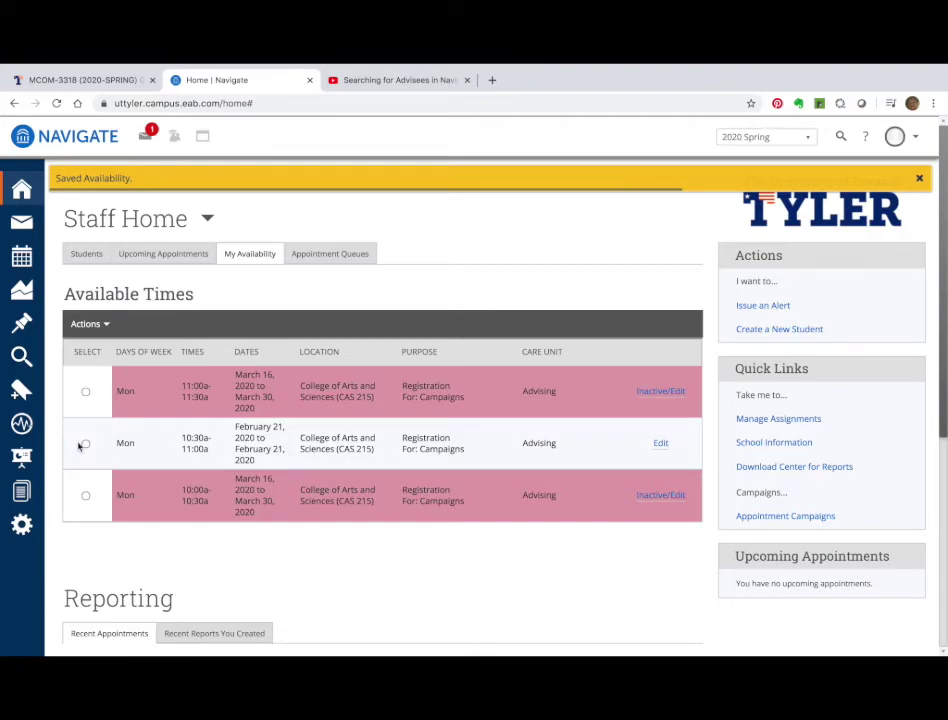
# Edit the February 21 10:30am slot to run 03/16/2020 through 03/30/2020 and save it.
pyautogui.click(85, 443)
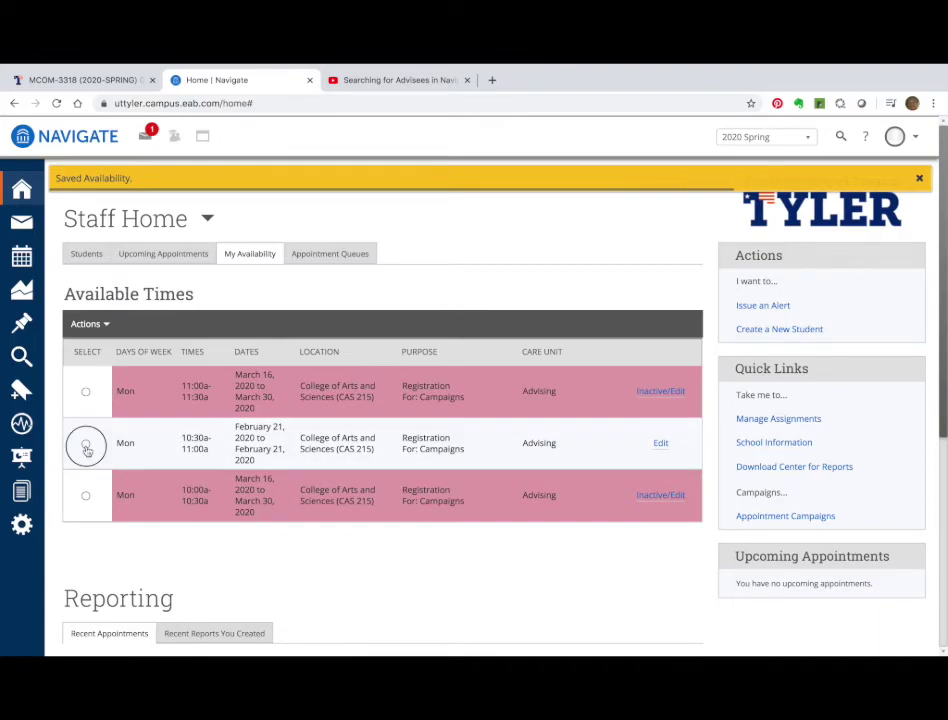
pyautogui.click(86, 325)
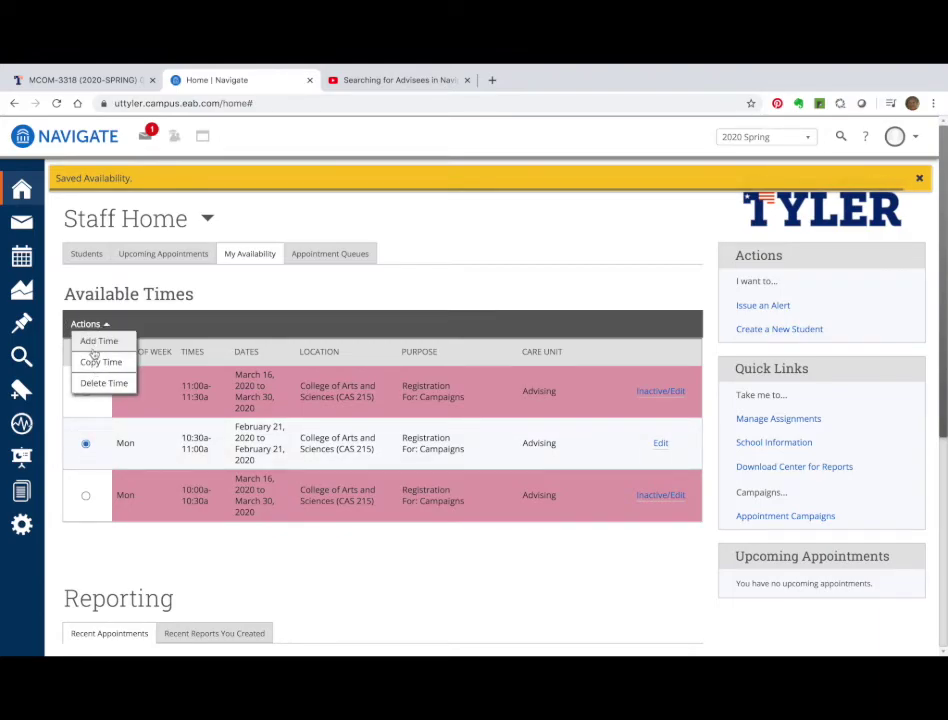
pyautogui.click(660, 443)
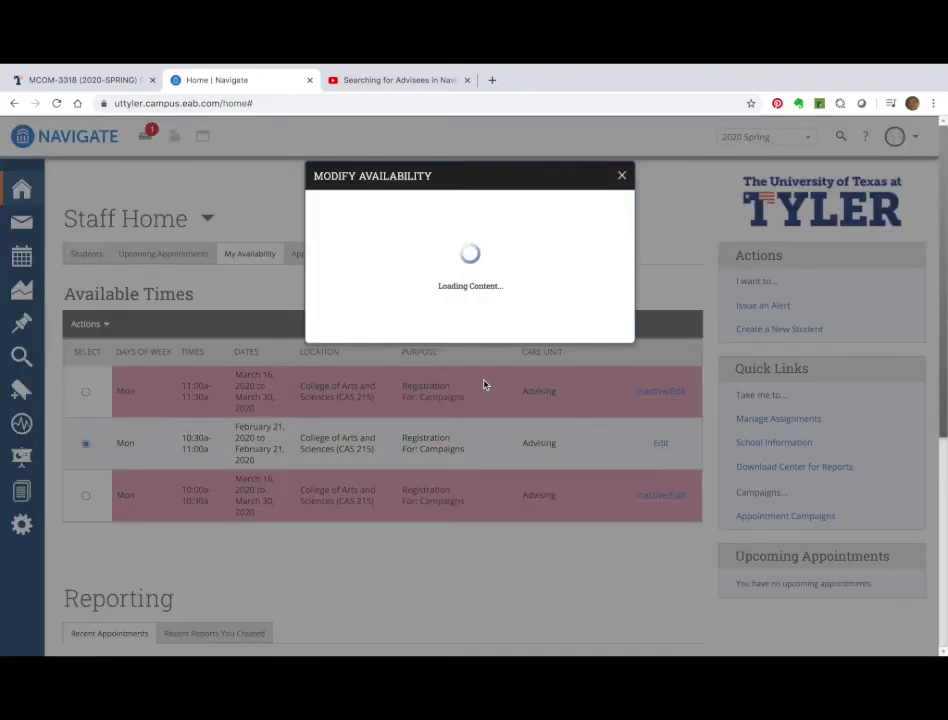
pyautogui.click(390, 391)
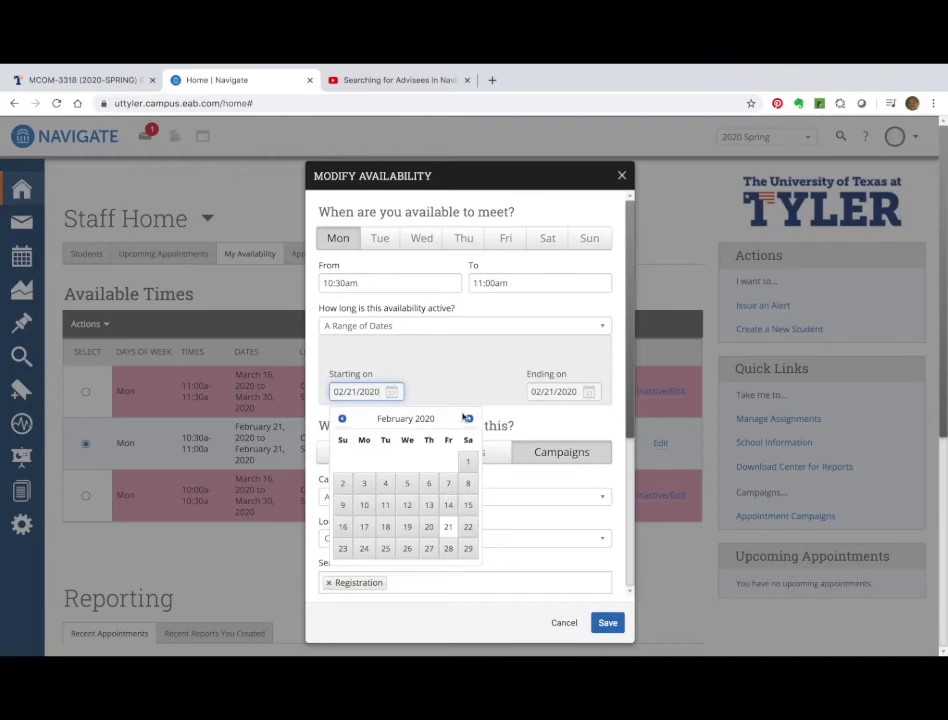
pyautogui.click(469, 419)
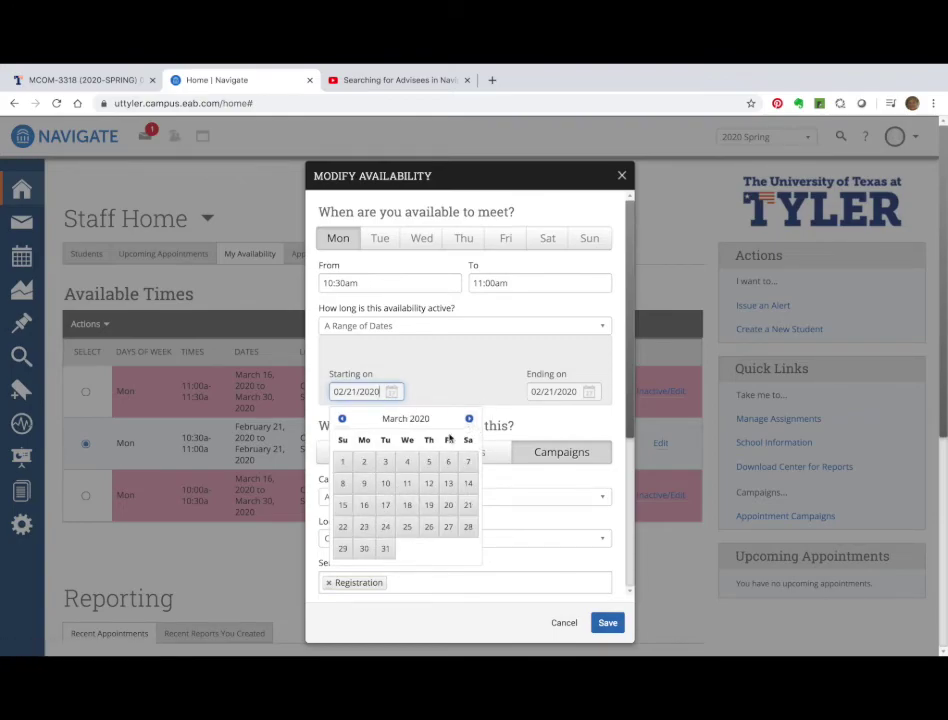
pyautogui.click(363, 507)
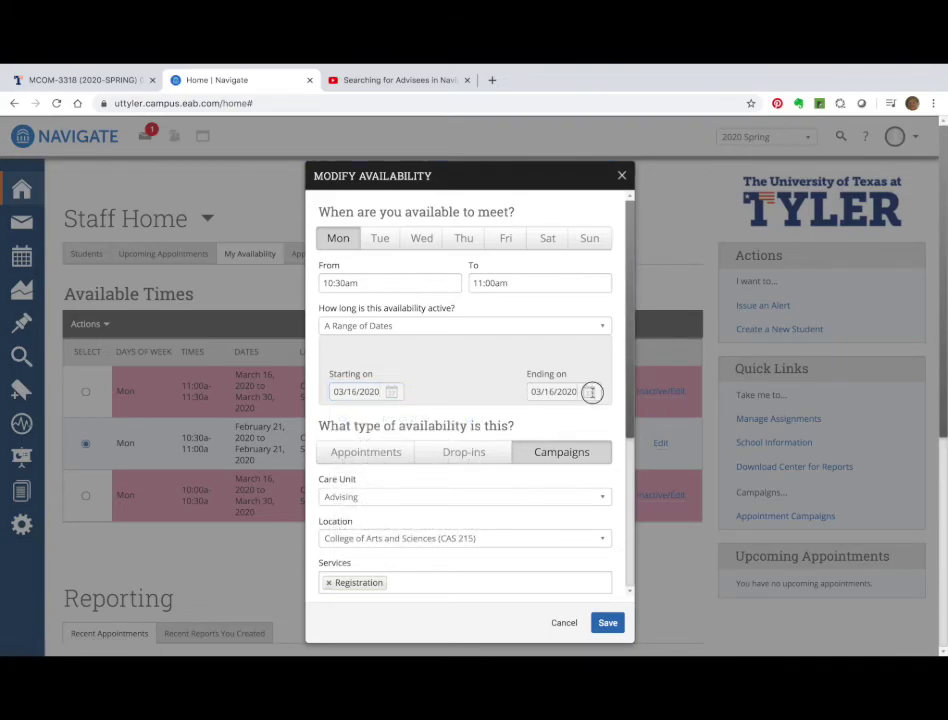
pyautogui.click(590, 391)
pyautogui.click(561, 550)
pyautogui.click(606, 623)
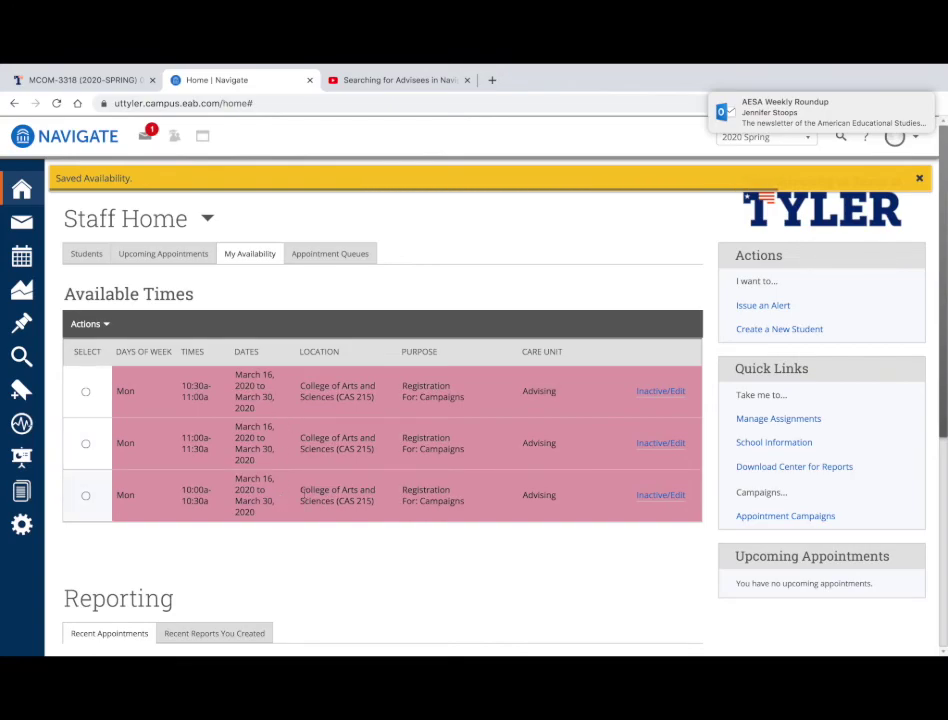
pyautogui.moveTo(387, 67)
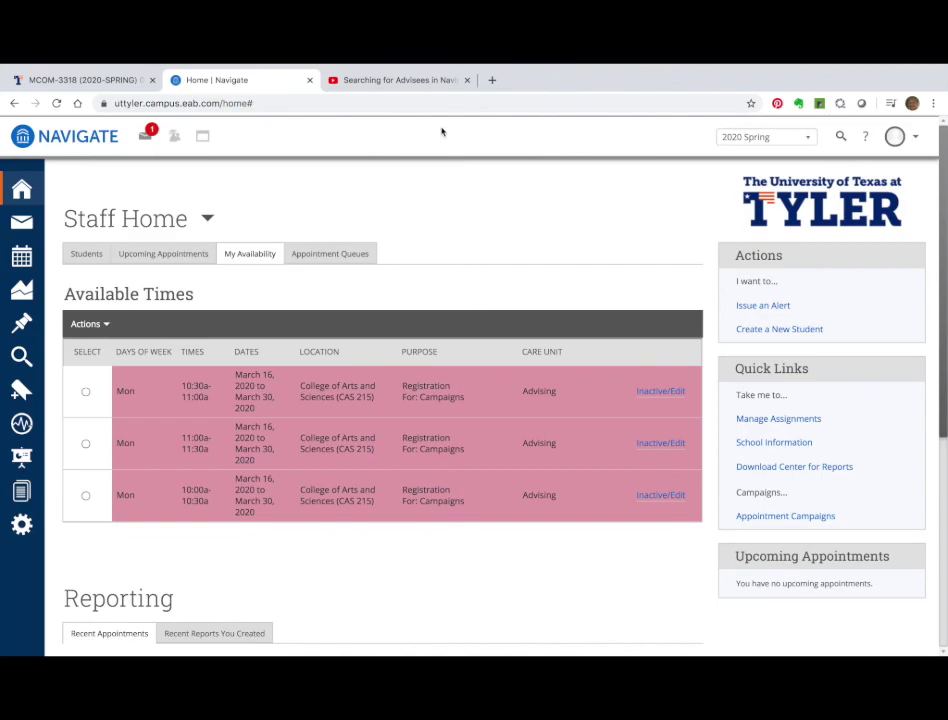
pyautogui.moveTo(481, 70)
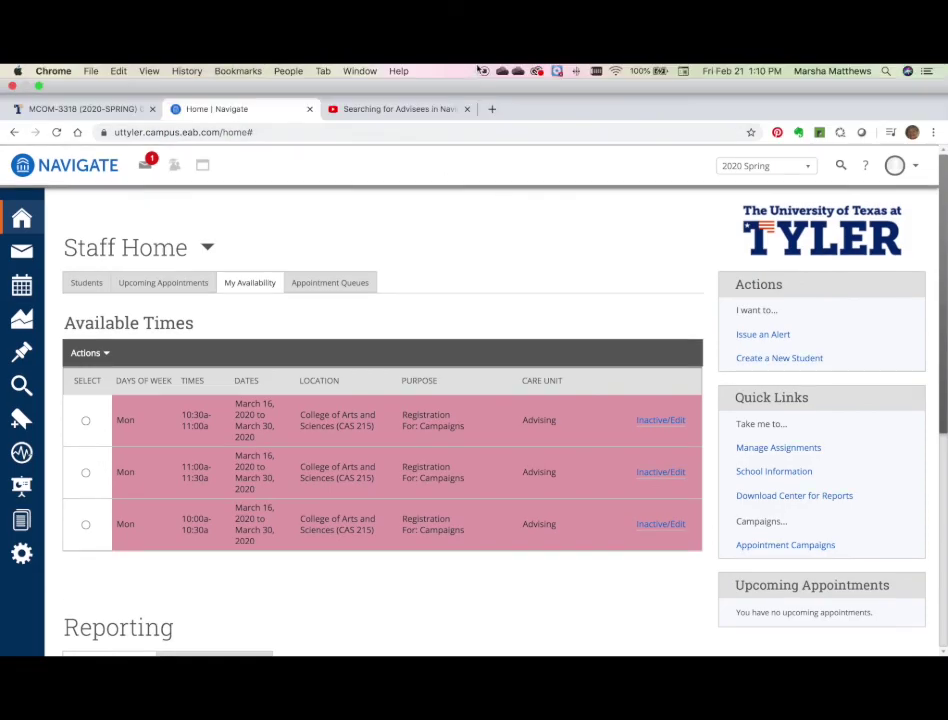